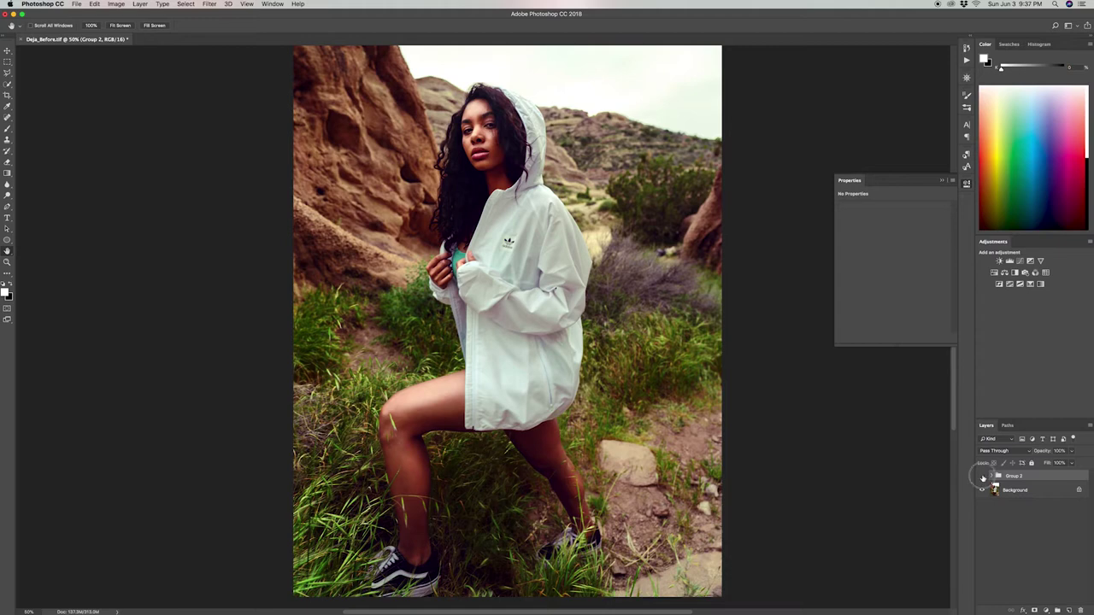
# Toggle Group 2's visibility to compare the photo with and without the edits, and delete the group.
pyautogui.click(982, 476)
pyautogui.click(983, 476)
pyautogui.click(983, 476)
pyautogui.moveTo(1012, 476); pyautogui.dragTo(1077, 608)
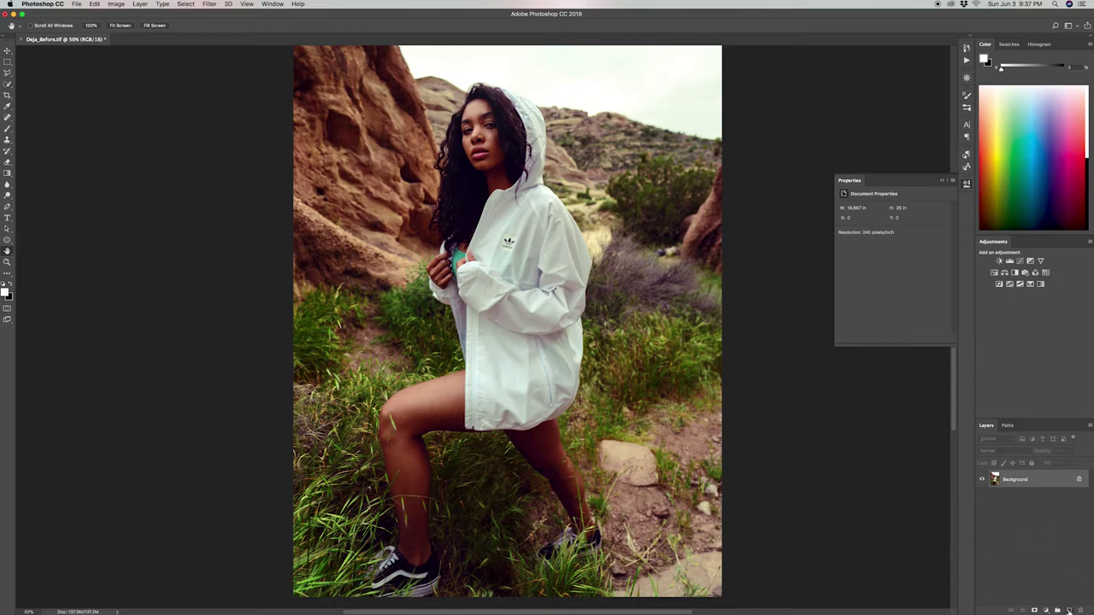
# Add a new empty layer above the Background and set up a smaller Spot Healing Brush for retouching the face.
pyautogui.click(1069, 610)
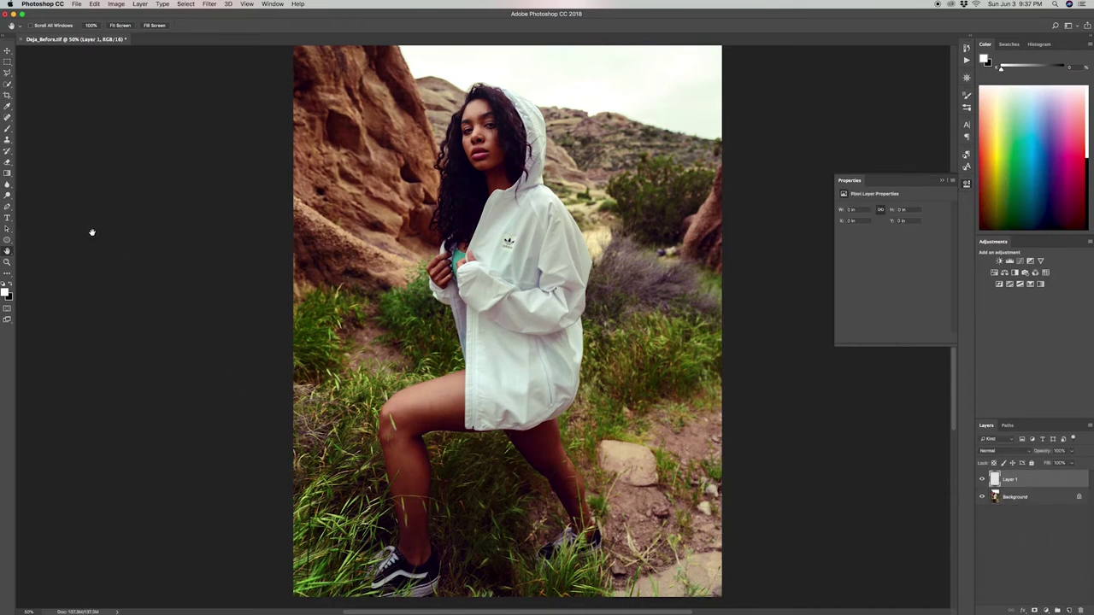
pyautogui.press('j')
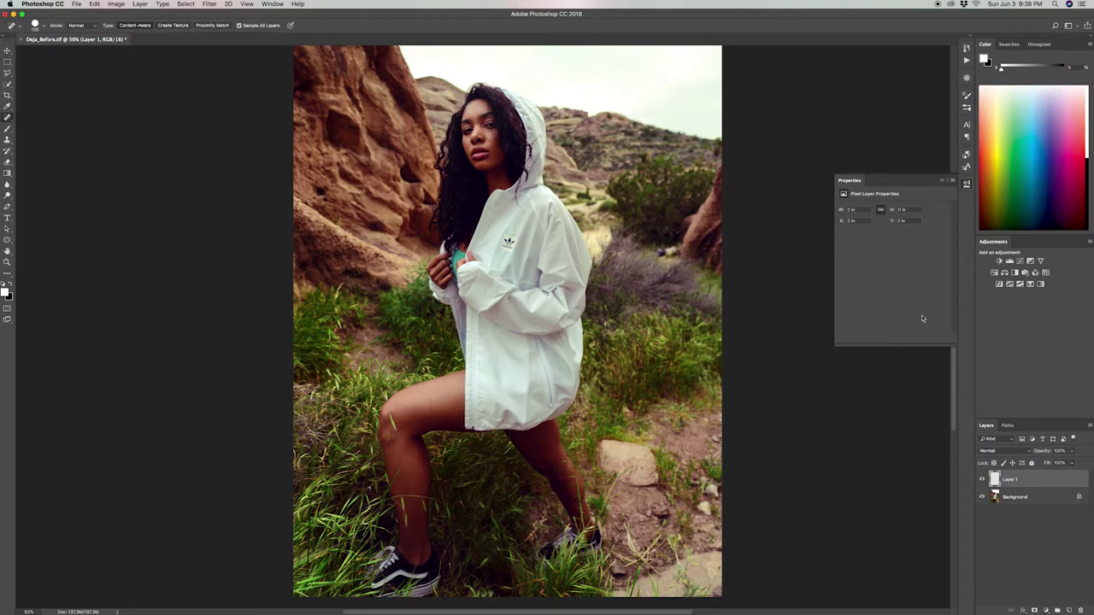
pyautogui.keyDown('super'); pyautogui.click(478, 130); pyautogui.keyUp('super')
pyautogui.keyDown('super'); pyautogui.click(478, 129); pyautogui.keyUp('super')
pyautogui.keyDown('super'); pyautogui.click(478, 130); pyautogui.keyUp('super')
pyautogui.keyDown('super'); pyautogui.click(479, 130); pyautogui.keyUp('super')
pyautogui.moveTo(511, 214); pyautogui.dragTo(517, 290)
pyautogui.press('[')
pyautogui.press('[')
pyautogui.press('[')
pyautogui.press('[')
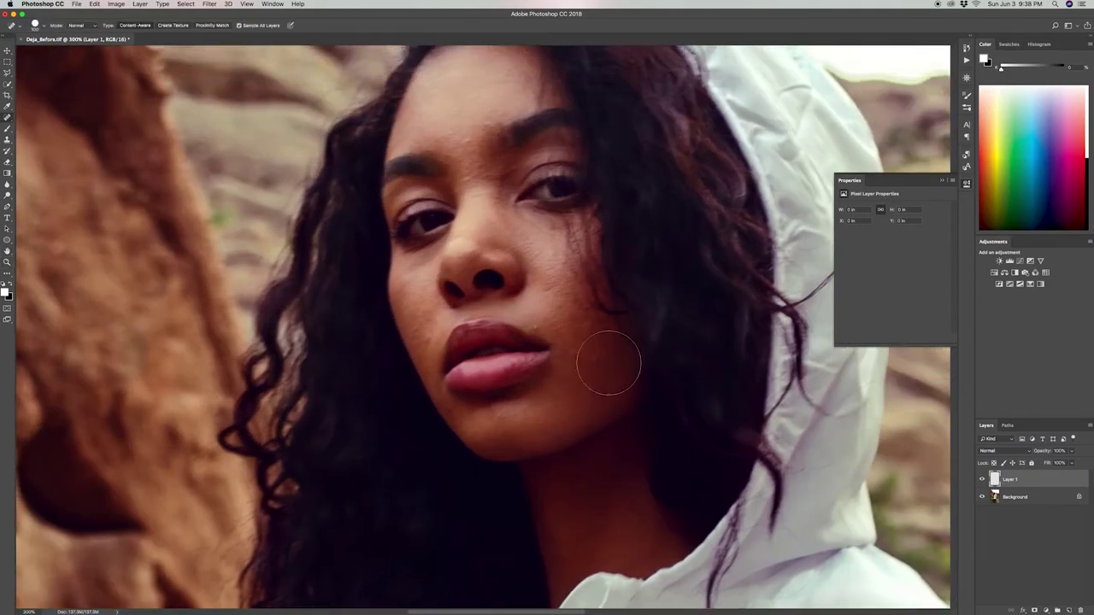
# Heal the small skin blemishes on the cheeks, chin, mouth area and forehead, adjusting the brush size to fit each spot.
pyautogui.click(572, 359)
pyautogui.press('[')
pyautogui.press(']')
pyautogui.click(601, 394)
pyautogui.click(589, 325)
pyautogui.press('[')
pyautogui.click(537, 331)
pyautogui.click(563, 307)
pyautogui.click(418, 327)
pyautogui.click(620, 423)
pyautogui.click(537, 426)
pyautogui.click(467, 140)
pyautogui.click(511, 70)
pyautogui.click(509, 175)
pyautogui.click(429, 316)
pyautogui.click(422, 290)
pyautogui.moveTo(478, 105); pyautogui.dragTo(503, 119)
# Heal the skin blemishes on the model's raised front leg with the Spot Healing Brush.
pyautogui.press('space')
pyautogui.moveTo(543, 530)
pyautogui.mouseDown()
pyautogui.moveTo(511, 338)
pyautogui.moveTo(590, 446)
pyautogui.mouseUp()
pyautogui.moveTo(442, 451); pyautogui.dragTo(596, 200)
pyautogui.press('super+space')
pyautogui.press('alt')
pyautogui.keyDown('alt'); pyautogui.click(418, 332); pyautogui.keyUp('alt')
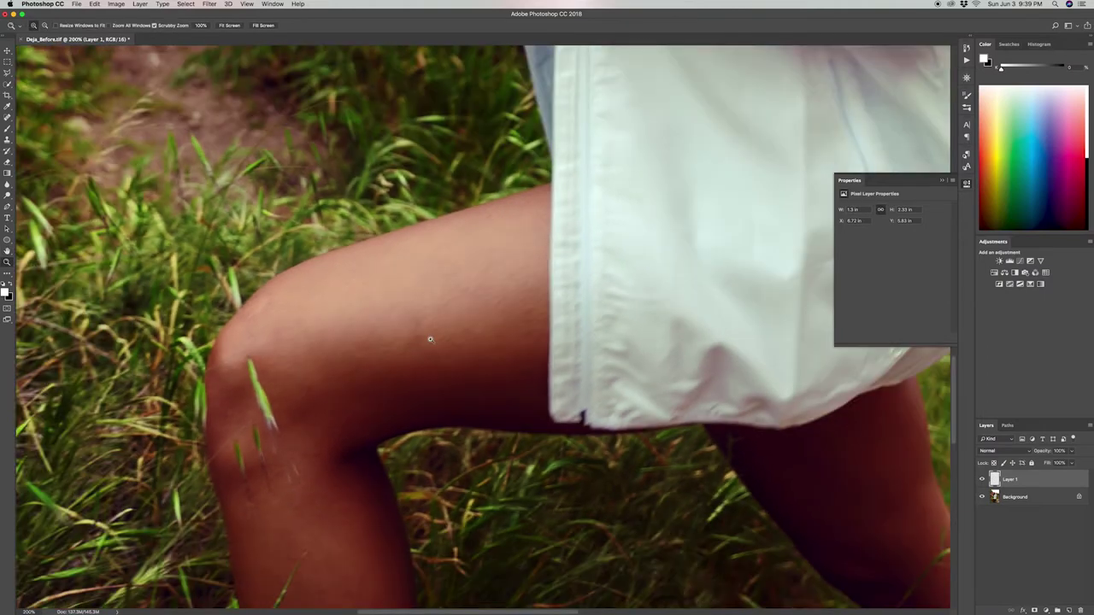
pyautogui.keyDown('alt'); pyautogui.click(457, 345); pyautogui.keyUp('alt')
pyautogui.press('j')
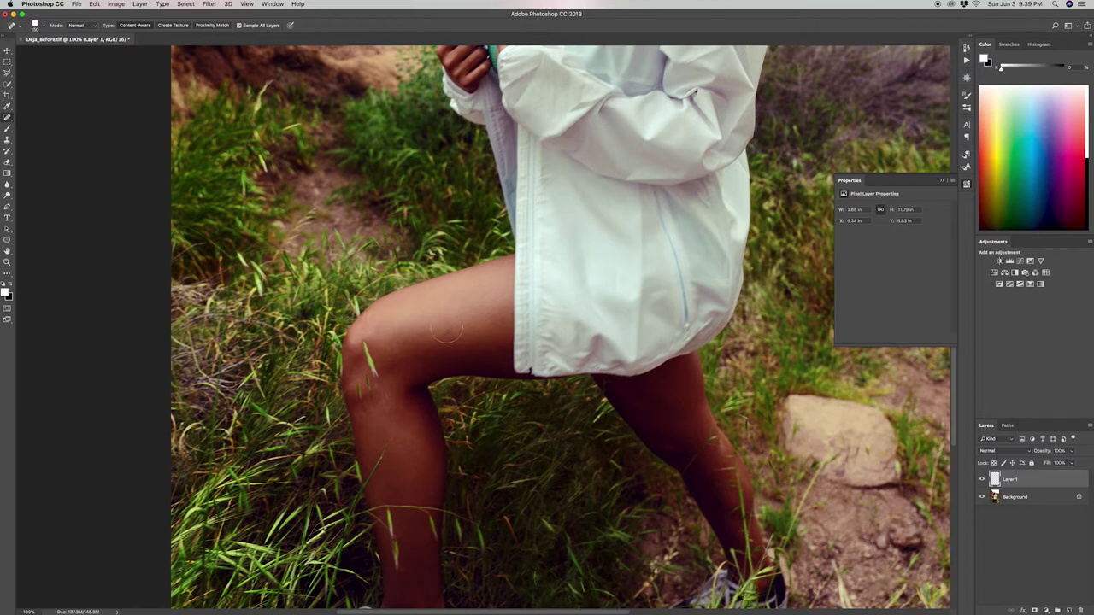
pyautogui.moveTo(449, 335); pyautogui.dragTo(449, 328)
# Examine both legs and the whole photo for remaining skin blemishes.
pyautogui.press('z')
pyautogui.keyDown('alt'); pyautogui.click(476, 330); pyautogui.keyUp('alt')
pyautogui.press('space')
pyautogui.moveTo(495, 399); pyautogui.dragTo(483, 325)
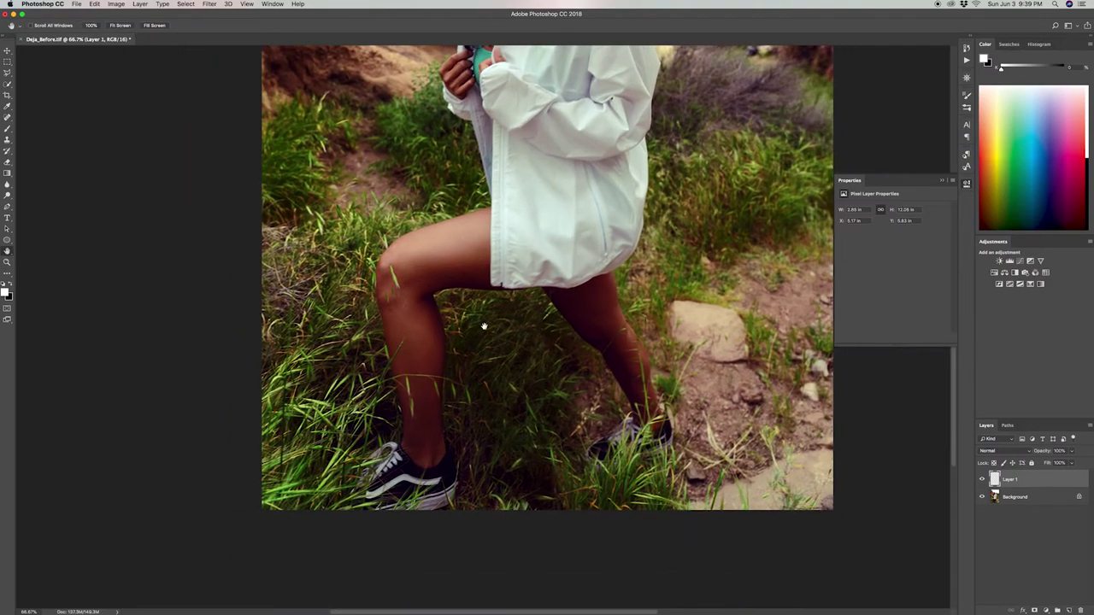
pyautogui.keyDown('super'); pyautogui.click(432, 357); pyautogui.keyUp('super')
pyautogui.keyDown('super'); pyautogui.click(433, 356); pyautogui.keyUp('super')
pyautogui.press('space')
pyautogui.moveTo(585, 325); pyautogui.dragTo(525, 356)
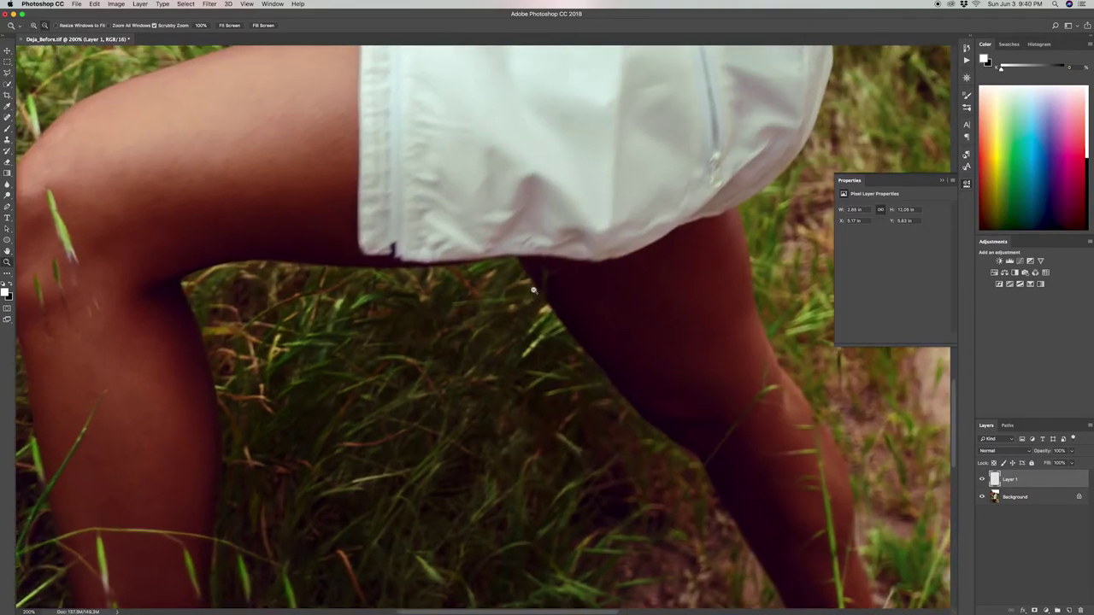
pyautogui.keyDown('alt'); pyautogui.click(553, 306); pyautogui.keyUp('alt')
pyautogui.keyDown('alt'); pyautogui.click(554, 304); pyautogui.keyUp('alt')
pyautogui.keyDown('alt'); pyautogui.click(553, 302); pyautogui.keyUp('alt')
pyautogui.moveTo(558, 270); pyautogui.dragTo(577, 413)
# Add another new layer on top and set its blend mode to Overlay.
pyautogui.click(1068, 610)
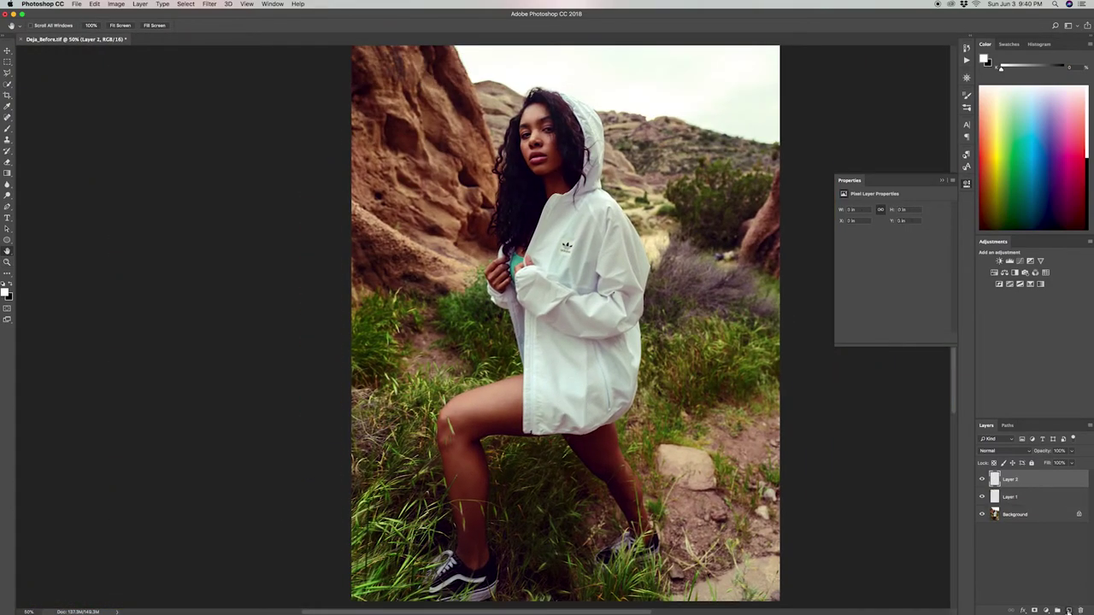
pyautogui.click(986, 451)
pyautogui.click(1006, 547)
pyautogui.click(989, 450)
pyautogui.click(988, 446)
# Set the Brush tool's flow to 1% in preparation for painting on the face.
pyautogui.press('b')
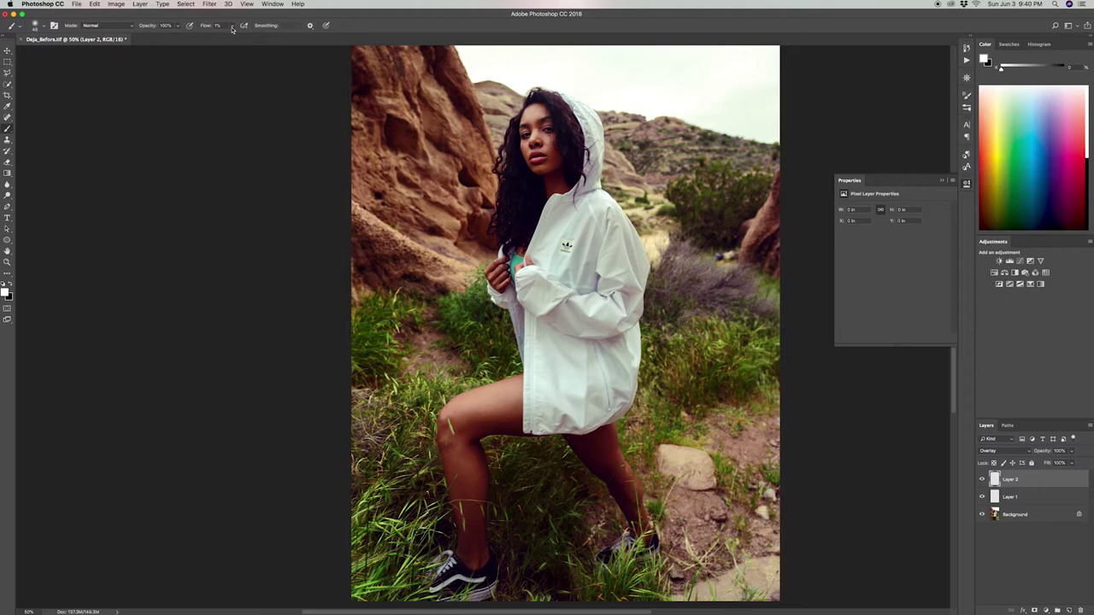
pyautogui.click(233, 28)
pyautogui.moveTo(232, 36); pyautogui.dragTo(205, 40)
pyautogui.press('super+space')
pyautogui.keyDown('super'); pyautogui.click(544, 121); pyautogui.keyUp('super')
pyautogui.keyDown('super'); pyautogui.click(543, 123); pyautogui.keyUp('super')
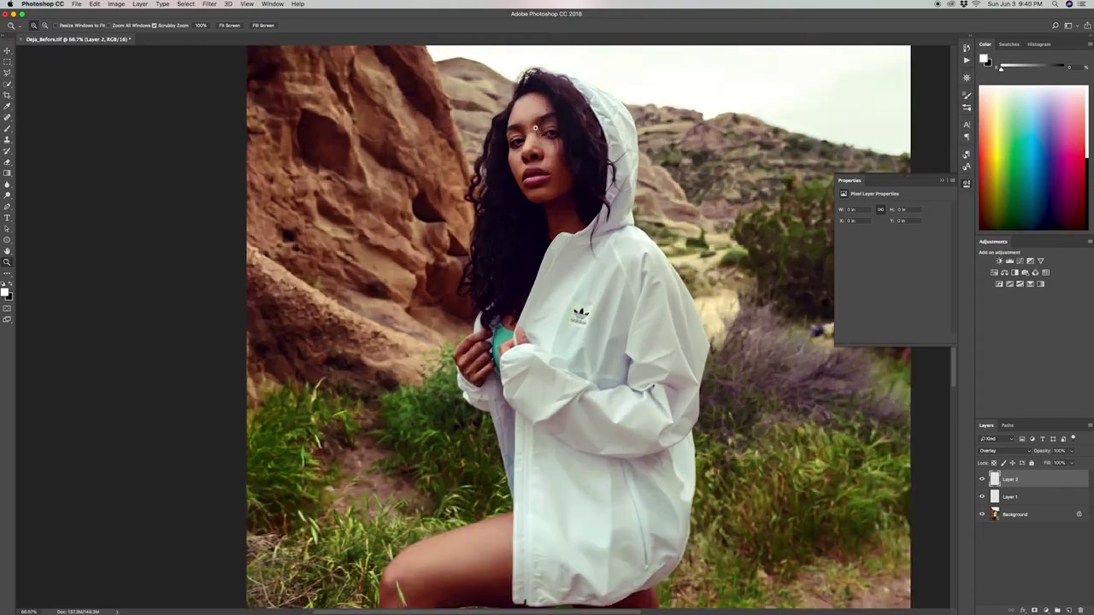
pyautogui.press('space')
pyautogui.moveTo(530, 143); pyautogui.dragTo(516, 193)
pyautogui.press('super+space')
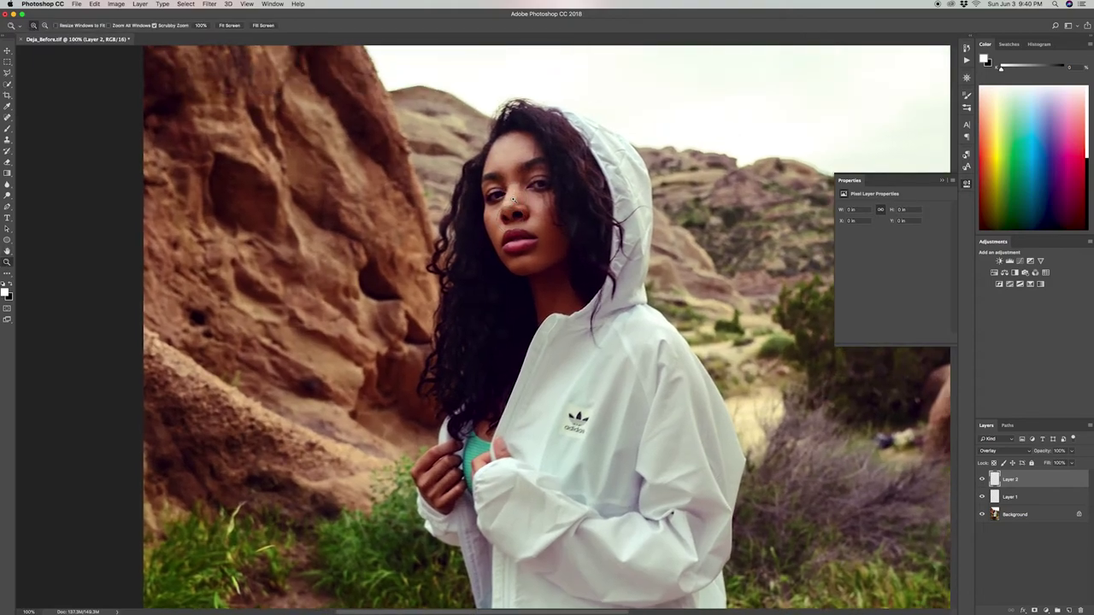
pyautogui.keyDown('super'); pyautogui.click(515, 195); pyautogui.keyUp('super')
pyautogui.press('b')
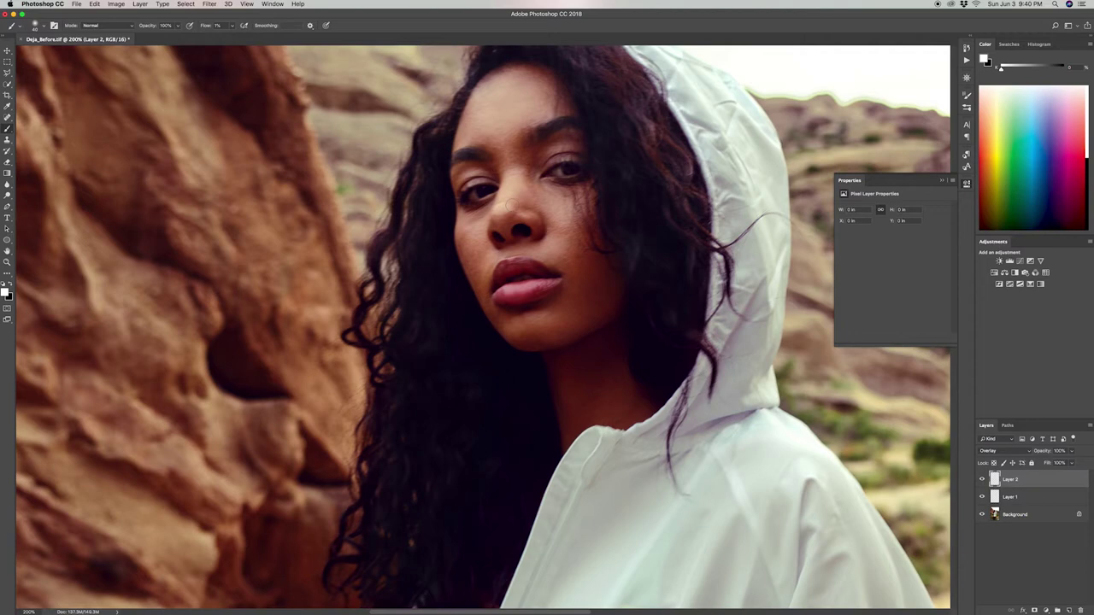
# Try brightening the bridge of the nose with white brush strokes and undo them.
pyautogui.moveTo(507, 170)
pyautogui.mouseDown()
pyautogui.moveTo(507, 206)
pyautogui.moveTo(519, 169)
pyautogui.moveTo(513, 186)
pyautogui.mouseUp()
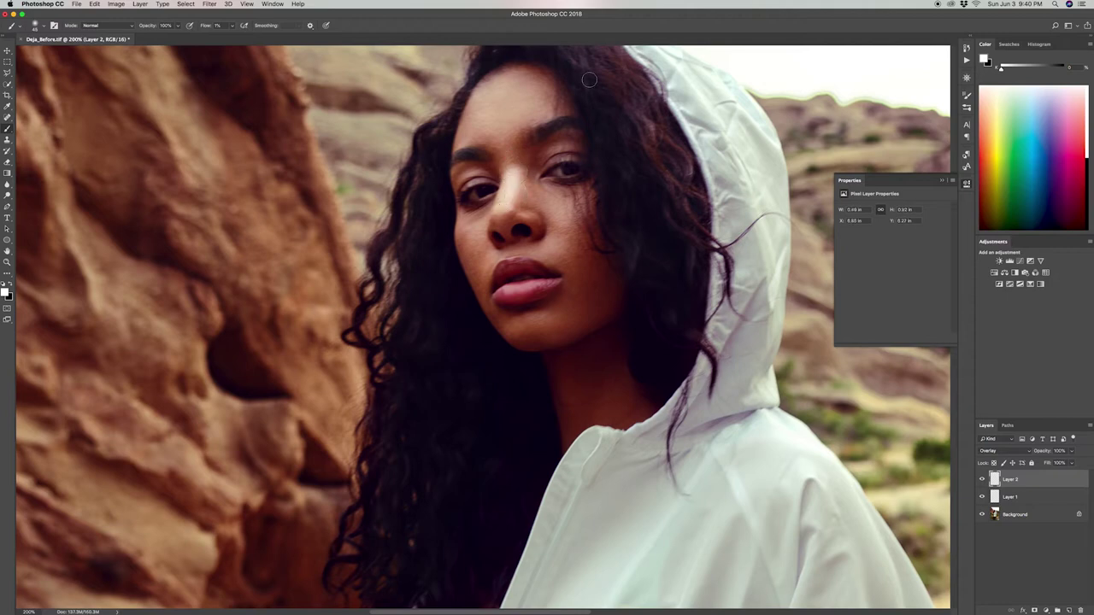
pyautogui.press('super+z')
pyautogui.press('super+z')
pyautogui.press('super+z')
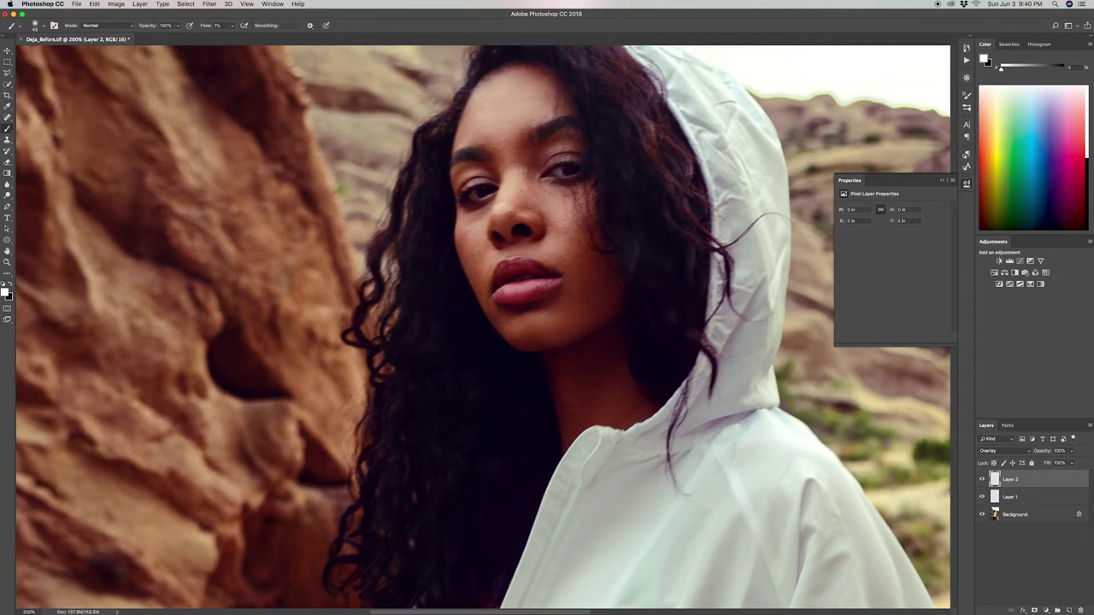
# Try darkening the skin beside the nose with black strokes, undo them, and restore white as the foreground color.
pyautogui.press('x')
pyautogui.moveTo(548, 212); pyautogui.dragTo(546, 228)
pyautogui.press('super+z')
pyautogui.press('super+z')
pyautogui.press('super+z')
pyautogui.press('super+z')
pyautogui.press('super+z')
pyautogui.press('x')
# Rename the Overlay layer as Highlights.
pyautogui.doubleClick(1010, 480)
pyautogui.write('Hi')
pyautogui.press('Return')
# Paint soft white highlights along the bridge of the nose and on both cheeks on the Highlights layer.
pyautogui.press('[')
pyautogui.moveTo(506, 205); pyautogui.dragTo(506, 176)
pyautogui.moveTo(565, 206)
pyautogui.mouseDown()
pyautogui.moveTo(572, 250)
pyautogui.moveTo(523, 256)
pyautogui.moveTo(583, 219)
pyautogui.moveTo(464, 248)
pyautogui.mouseUp()
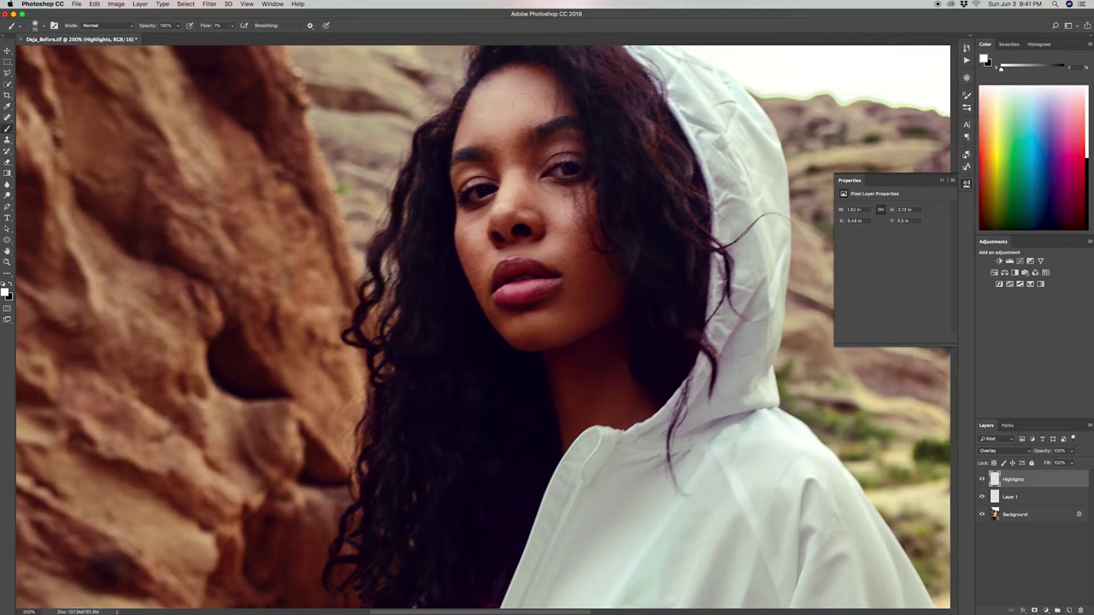
# Paint highlights on the lips with a smaller white brush.
pyautogui.press('[')
pyautogui.press('[')
pyautogui.press('[')
pyautogui.press('[')
pyautogui.moveTo(549, 275); pyautogui.dragTo(526, 295)
# Enlarge the brush and paint a highlight on the chin.
pyautogui.press(']')
pyautogui.press(']')
pyautogui.press(']')
pyautogui.press(']')
pyautogui.press(']')
pyautogui.press(']')
pyautogui.press(']')
pyautogui.press(']')
pyautogui.moveTo(554, 324)
pyautogui.mouseDown()
pyautogui.moveTo(516, 327)
pyautogui.moveTo(562, 317)
pyautogui.moveTo(518, 325)
pyautogui.moveTo(547, 322)
pyautogui.mouseUp()
# Adjust the brush to a larger size and paint highlights across the neck.
pyautogui.press(']')
pyautogui.press(']')
pyautogui.press(']')
pyautogui.press(']')
pyautogui.press(']')
pyautogui.press('[')
pyautogui.press('[')
pyautogui.press('[')
pyautogui.press('[')
pyautogui.press('[')
pyautogui.press('[')
pyautogui.press(']')
pyautogui.press(']')
pyautogui.press(']')
pyautogui.press(']')
pyautogui.press(']')
pyautogui.press(']')
pyautogui.press(']')
pyautogui.press(']')
pyautogui.press(']')
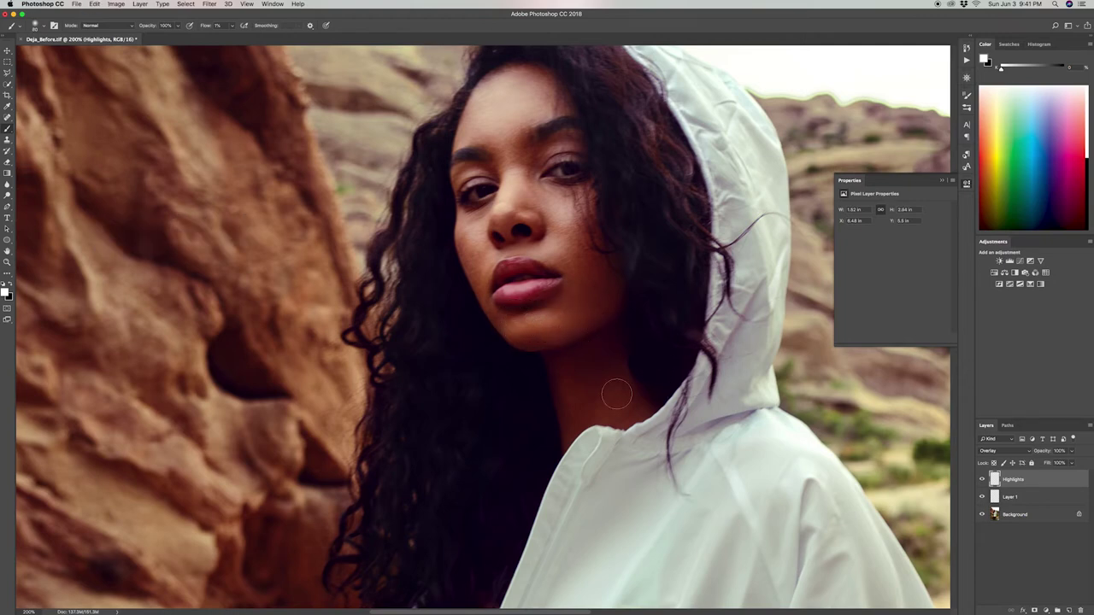
pyautogui.moveTo(570, 409)
pyautogui.mouseDown()
pyautogui.moveTo(625, 414)
pyautogui.moveTo(624, 394)
pyautogui.moveTo(605, 411)
pyautogui.moveTo(566, 376)
pyautogui.moveTo(633, 385)
pyautogui.mouseUp()
# Paint highlights on the fingers of both hands holding the jacket.
pyautogui.press('space')
pyautogui.moveTo(535, 587); pyautogui.dragTo(669, 208)
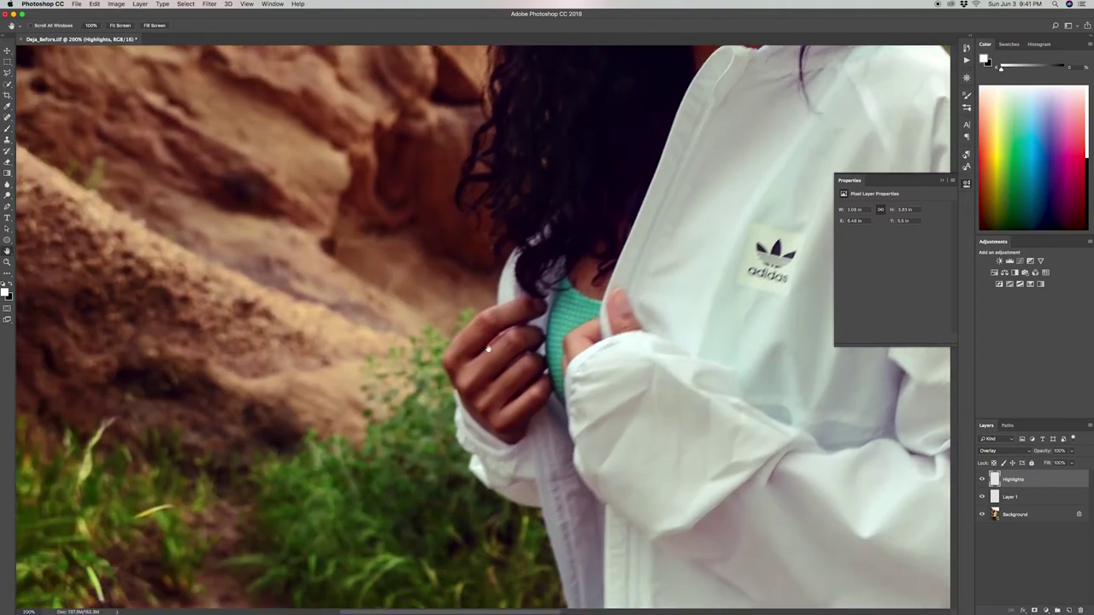
pyautogui.moveTo(473, 378)
pyautogui.mouseDown()
pyautogui.moveTo(467, 363)
pyautogui.moveTo(506, 346)
pyautogui.mouseUp()
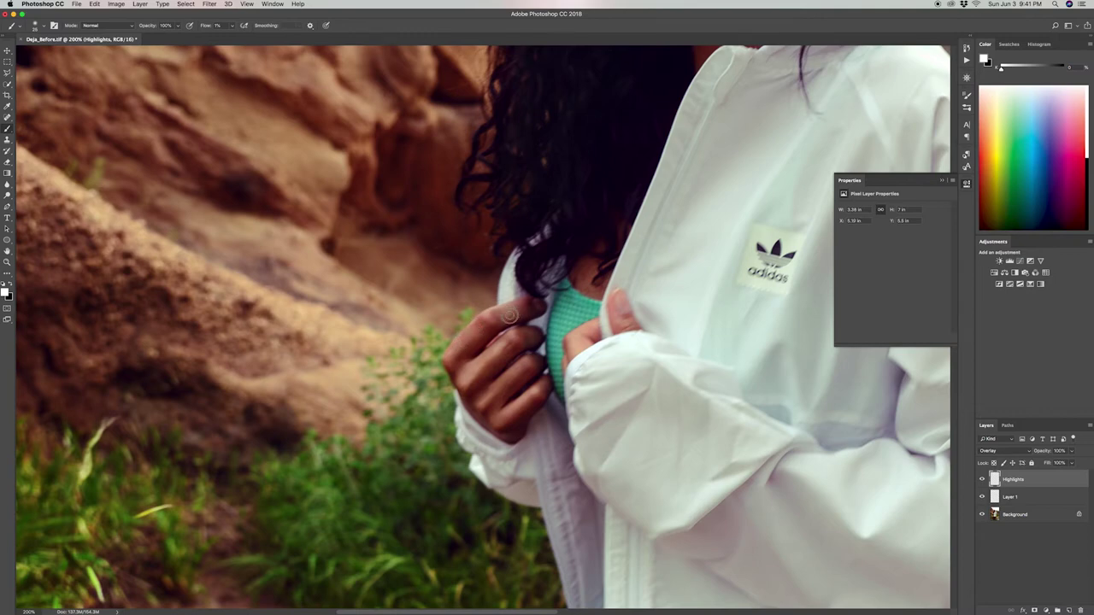
pyautogui.moveTo(508, 375)
pyautogui.mouseDown()
pyautogui.moveTo(480, 401)
pyautogui.moveTo(623, 324)
pyautogui.mouseUp()
pyautogui.moveTo(536, 318); pyautogui.dragTo(483, 321)
# Paint white highlights along the thigh, knee, shin and ankle of the raised front leg with a resized brush.
pyautogui.press('space')
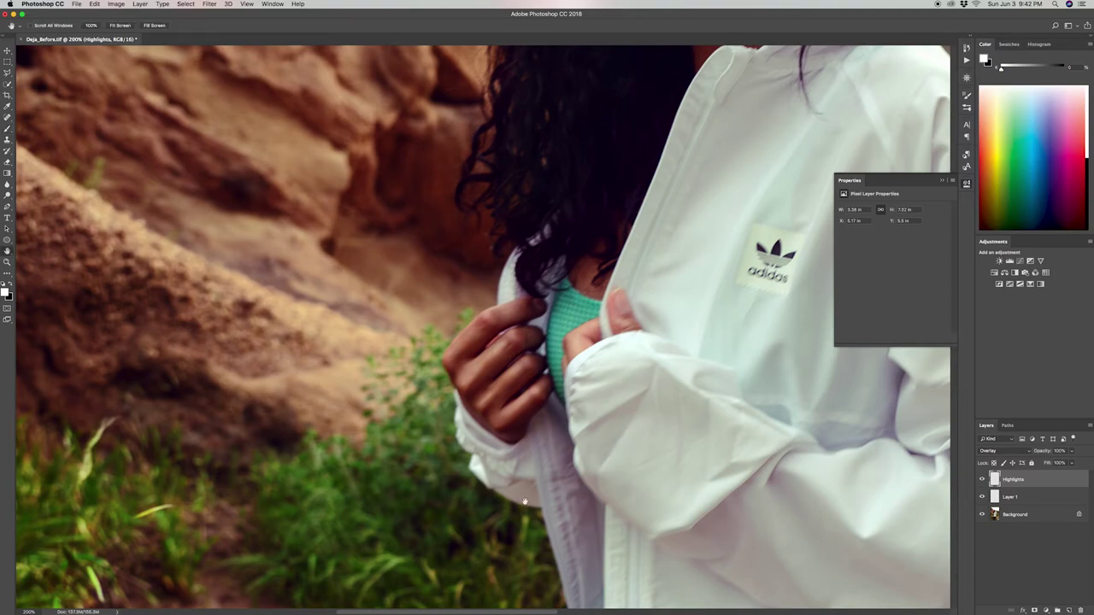
pyautogui.moveTo(560, 547); pyautogui.dragTo(519, 339)
pyautogui.moveTo(513, 511); pyautogui.dragTo(580, 265)
pyautogui.press('z')
pyautogui.keyDown('alt'); pyautogui.click(519, 305); pyautogui.keyUp('alt')
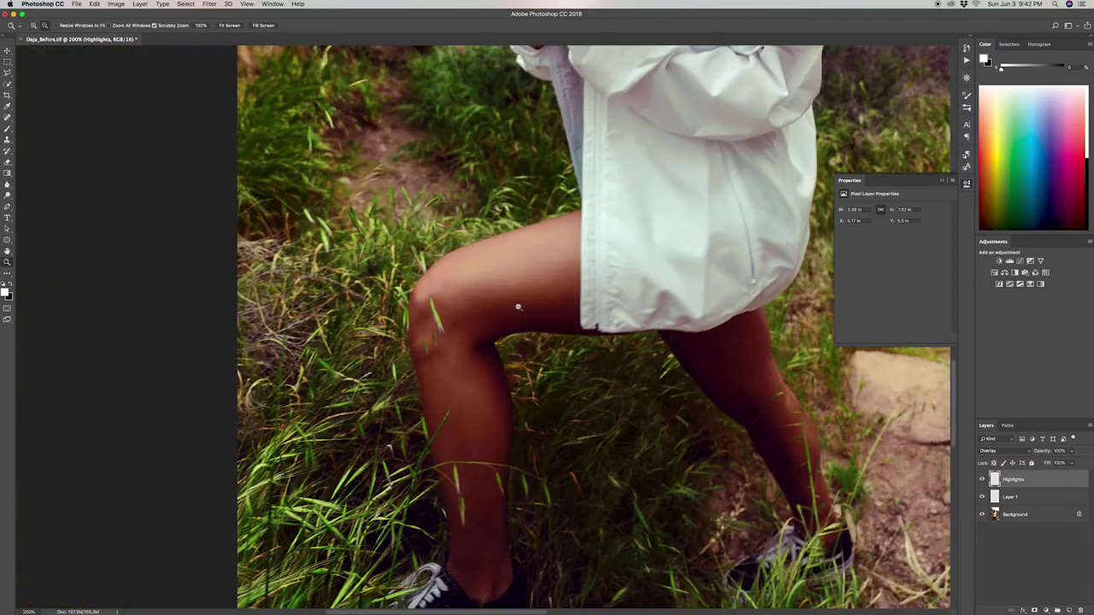
pyautogui.keyDown('alt'); pyautogui.click(527, 303); pyautogui.keyUp('alt')
pyautogui.press('b')
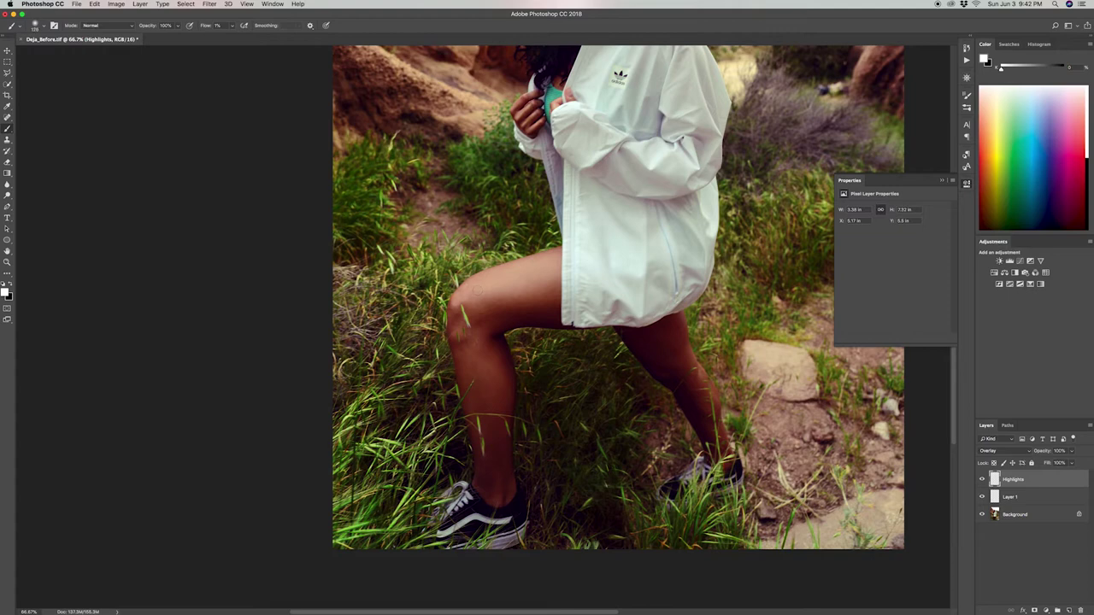
pyautogui.press('[')
pyautogui.press('[')
pyautogui.press('[')
pyautogui.press('[')
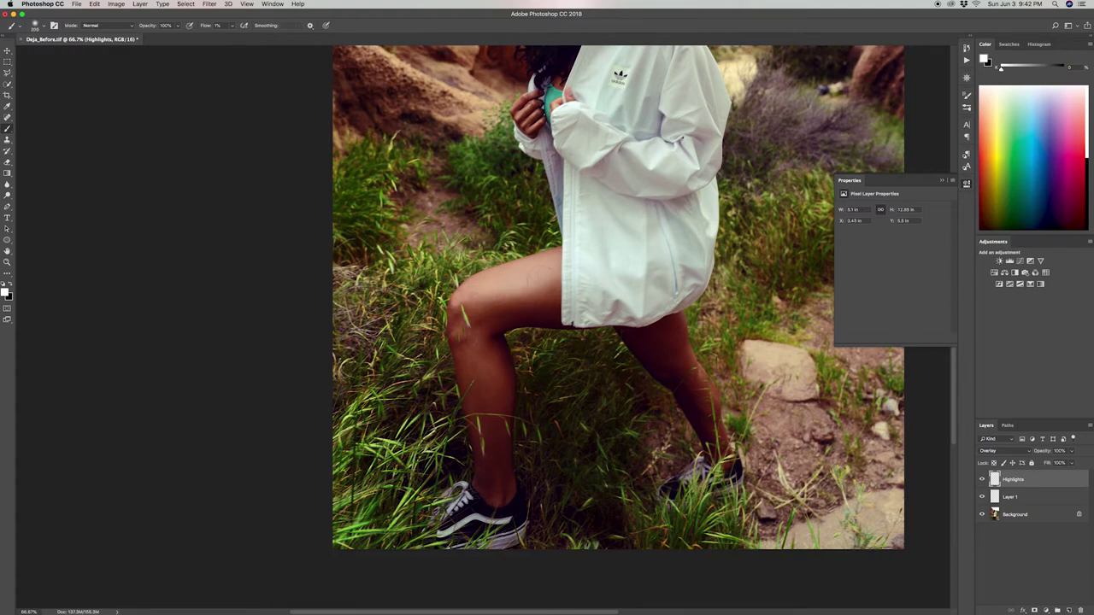
pyautogui.moveTo(463, 311); pyautogui.dragTo(460, 303)
pyautogui.moveTo(493, 375)
pyautogui.mouseDown()
pyautogui.moveTo(483, 349)
pyautogui.moveTo(510, 410)
pyautogui.mouseUp()
pyautogui.moveTo(477, 356); pyautogui.dragTo(509, 412)
pyautogui.moveTo(501, 498); pyautogui.dragTo(494, 474)
# Paint highlights along the back leg from the thigh to the calf, adjusting the brush size.
pyautogui.moveTo(709, 392); pyautogui.dragTo(688, 352)
pyautogui.press(']')
pyautogui.press(']')
pyautogui.press(']')
pyautogui.moveTo(713, 402); pyautogui.dragTo(704, 387)
pyautogui.press('[')
pyautogui.moveTo(675, 321); pyautogui.dragTo(678, 319)
# Toggle the Highlights layer's visibility to compare the whole photo with and without the painted highlights.
pyautogui.keyDown('alt'); pyautogui.click(645, 281); pyautogui.keyUp('alt')
pyautogui.moveTo(633, 273); pyautogui.dragTo(631, 395)
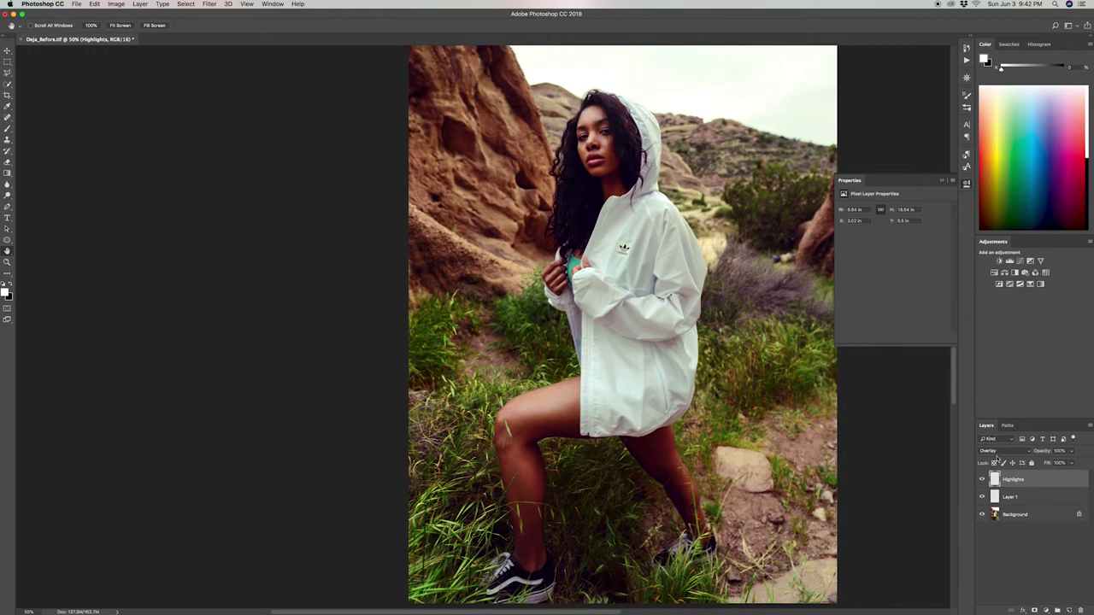
pyautogui.click(982, 479)
pyautogui.click(982, 479)
pyautogui.click(982, 479)
pyautogui.click(982, 479)
# Add a new layer above the Highlights layer and name it Shadows.
pyautogui.click(1069, 611)
pyautogui.doubleClick(1016, 482)
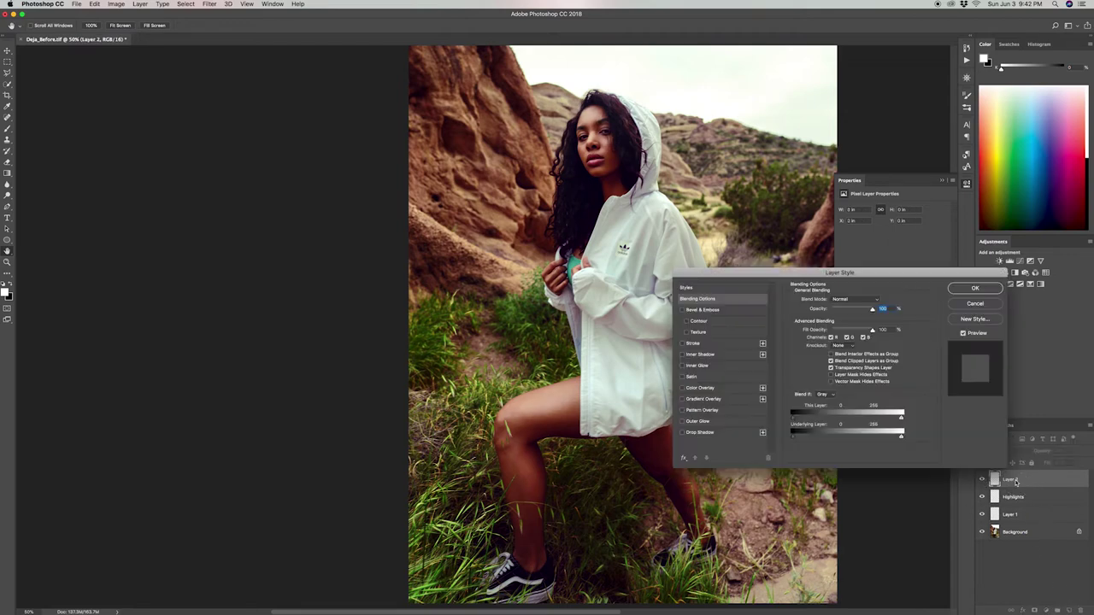
pyautogui.click(975, 303)
pyautogui.write('Shadows')
pyautogui.press('Return')
# Paint soft black shadows along the cheek and jaw, and set the Shadows layer's blend mode to Overlay.
pyautogui.keyDown('super'); pyautogui.click(614, 119); pyautogui.keyUp('super')
pyautogui.keyDown('super'); pyautogui.click(613, 120); pyautogui.keyUp('super')
pyautogui.moveTo(613, 120); pyautogui.dragTo(619, 156)
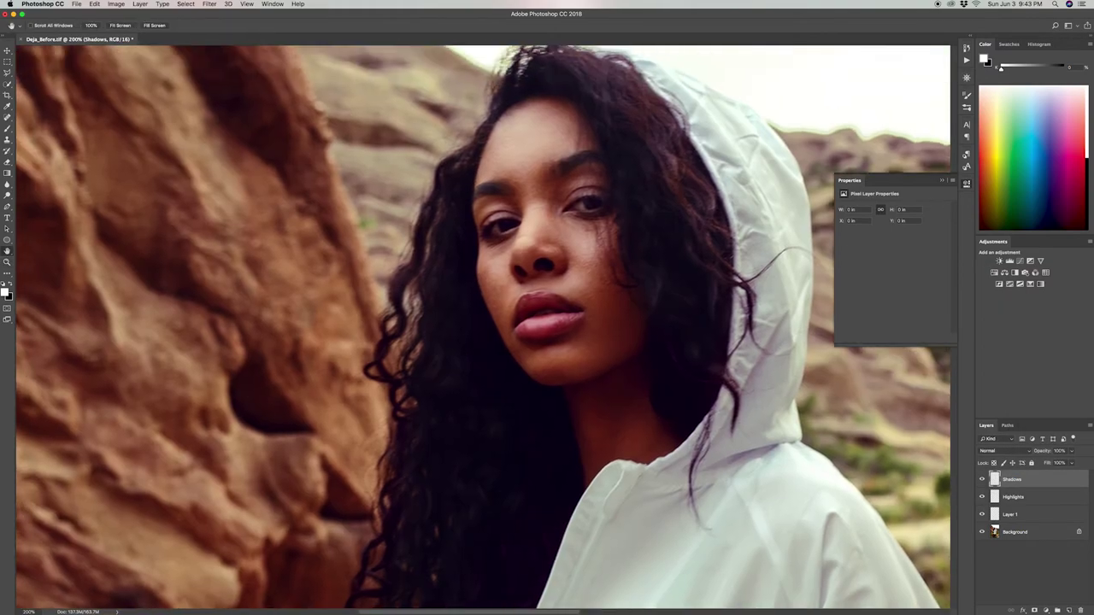
pyautogui.press('b')
pyautogui.press('x')
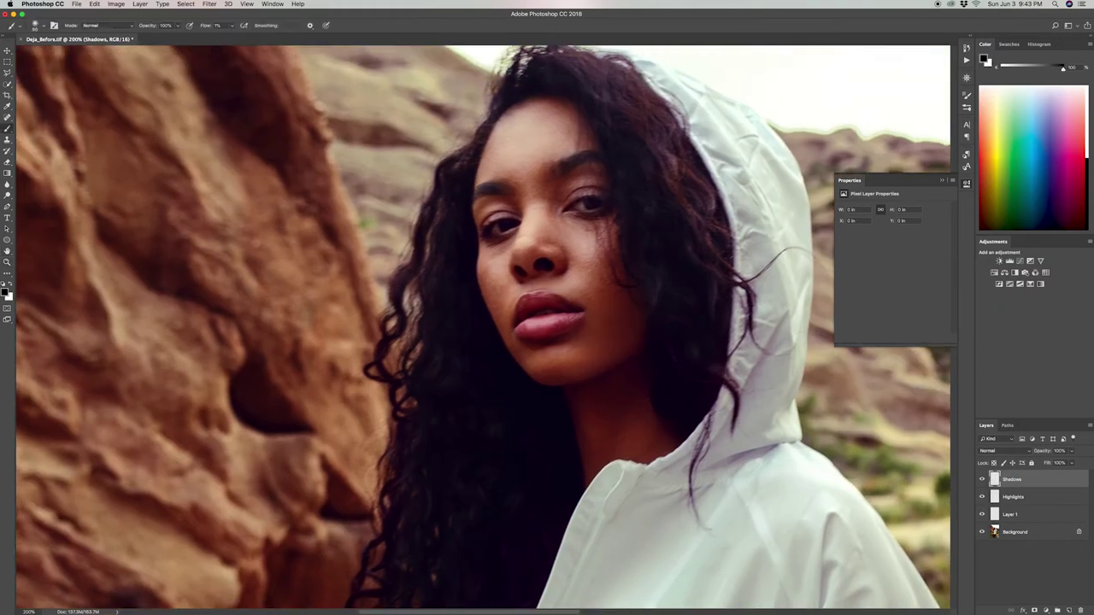
pyautogui.moveTo(628, 339)
pyautogui.mouseDown()
pyautogui.moveTo(621, 268)
pyautogui.moveTo(610, 361)
pyautogui.moveTo(535, 385)
pyautogui.moveTo(611, 328)
pyautogui.moveTo(503, 321)
pyautogui.mouseUp()
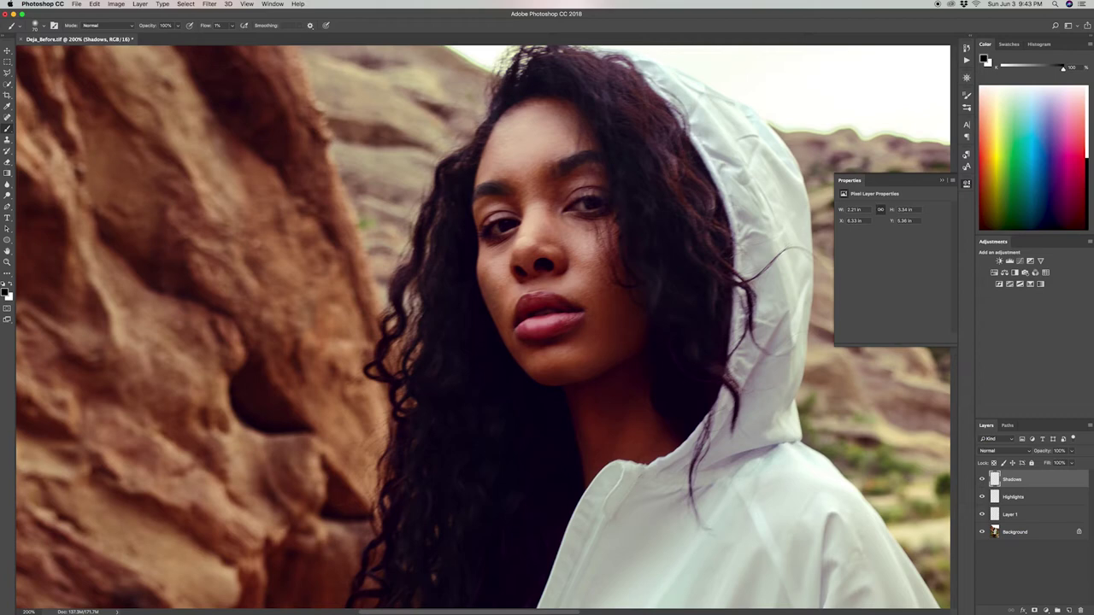
pyautogui.click(1004, 450)
pyautogui.click(1002, 540)
# Paint shadows along the hairline, forehead and eyebrows, resizing the brush for the narrow and broad areas.
pyautogui.moveTo(481, 152); pyautogui.dragTo(549, 79)
pyautogui.moveTo(470, 194)
pyautogui.mouseDown()
pyautogui.moveTo(502, 188)
pyautogui.moveTo(505, 210)
pyautogui.moveTo(480, 191)
pyautogui.mouseUp()
pyautogui.press('[')
pyautogui.press('[')
pyautogui.press('[')
pyautogui.press('[')
pyautogui.moveTo(563, 166); pyautogui.dragTo(585, 160)
pyautogui.press(']')
pyautogui.press(']')
pyautogui.press(']')
pyautogui.press(']')
pyautogui.press(']')
pyautogui.press(']')
pyautogui.moveTo(591, 146)
pyautogui.mouseDown()
pyautogui.moveTo(547, 104)
pyautogui.moveTo(558, 113)
pyautogui.mouseUp()
# Toggle the Shadows layer's visibility to compare the face with and without the painted shadows.
pyautogui.press('space')
pyautogui.moveTo(545, 372)
pyautogui.mouseDown()
pyautogui.moveTo(566, 262)
pyautogui.moveTo(532, 417)
pyautogui.mouseUp()
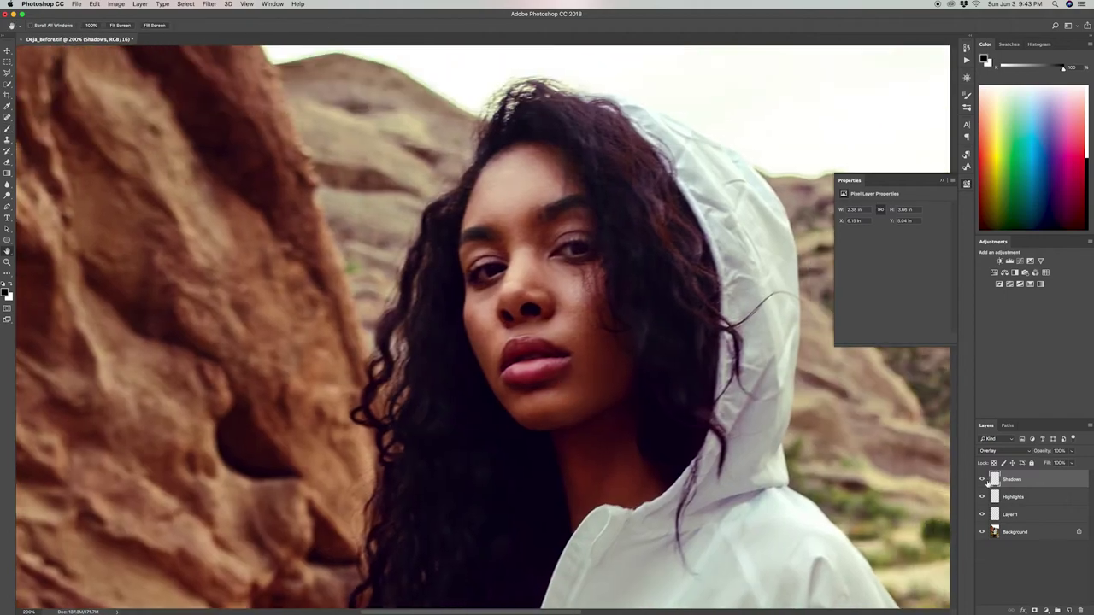
pyautogui.click(982, 479)
pyautogui.click(982, 479)
# Paint shadows on the fingers of both hands holding the jacket.
pyautogui.press('z')
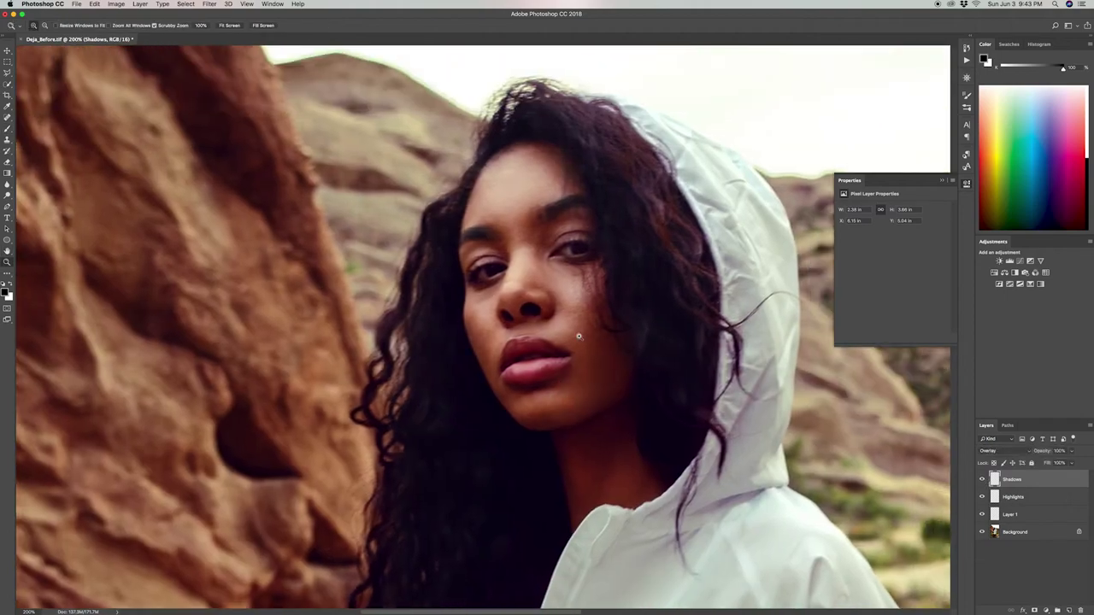
pyautogui.keyDown('alt'); pyautogui.click(586, 366); pyautogui.keyUp('alt')
pyautogui.keyDown('alt'); pyautogui.click(586, 366); pyautogui.keyUp('alt')
pyautogui.press('space')
pyautogui.moveTo(589, 367); pyautogui.dragTo(578, 252)
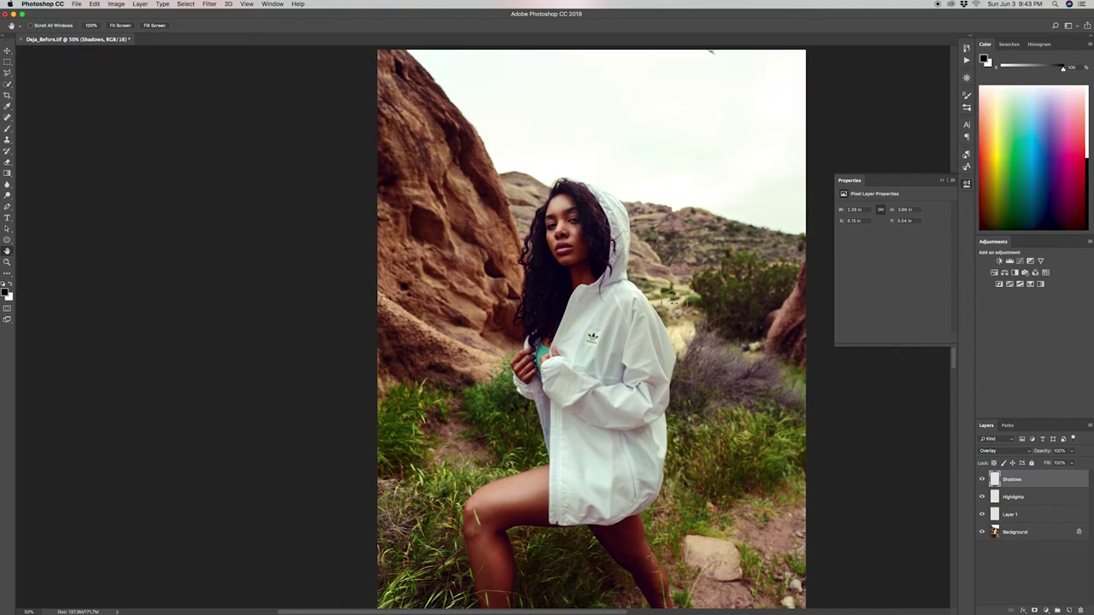
pyautogui.moveTo(686, 318); pyautogui.dragTo(680, 281)
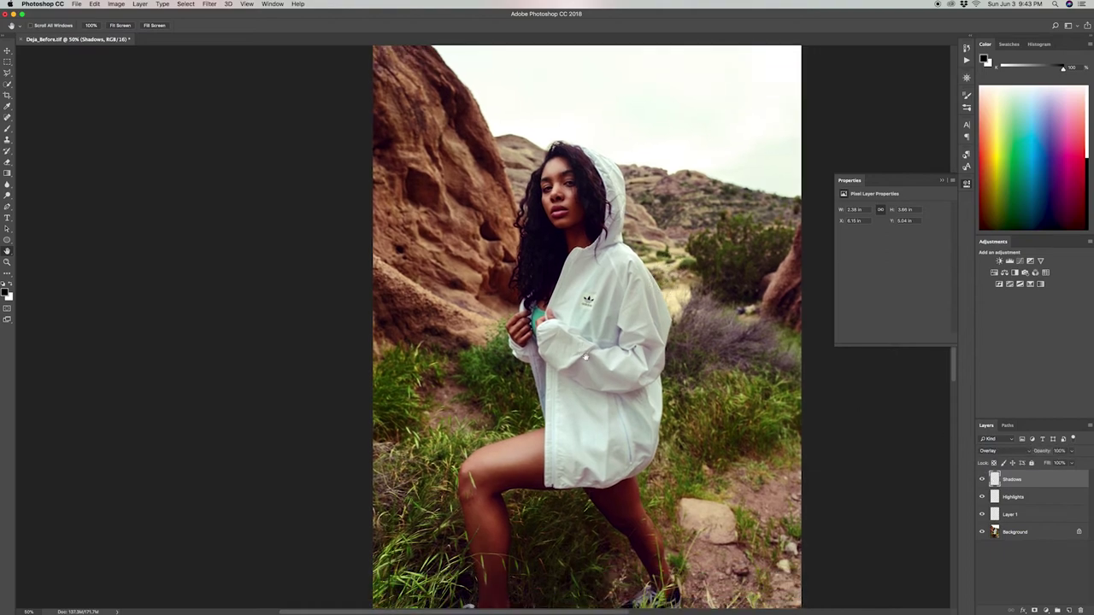
pyautogui.keyDown('super'); pyautogui.click(553, 355); pyautogui.keyUp('super')
pyautogui.keyDown('super'); pyautogui.click(552, 354); pyautogui.keyUp('super')
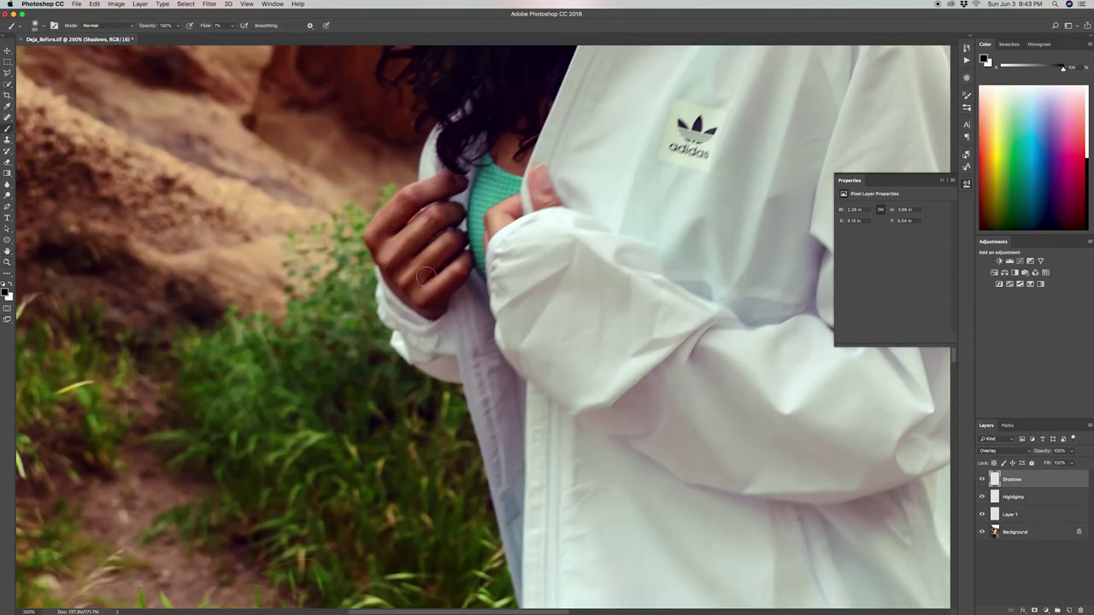
pyautogui.moveTo(424, 267)
pyautogui.mouseDown()
pyautogui.moveTo(448, 247)
pyautogui.moveTo(426, 269)
pyautogui.moveTo(439, 297)
pyautogui.moveTo(429, 228)
pyautogui.moveTo(409, 206)
pyautogui.moveTo(534, 182)
pyautogui.mouseUp()
# Paint shadows along the thigh, knee and shin of the front leg with an enlarged brush.
pyautogui.moveTo(412, 400); pyautogui.dragTo(488, 334)
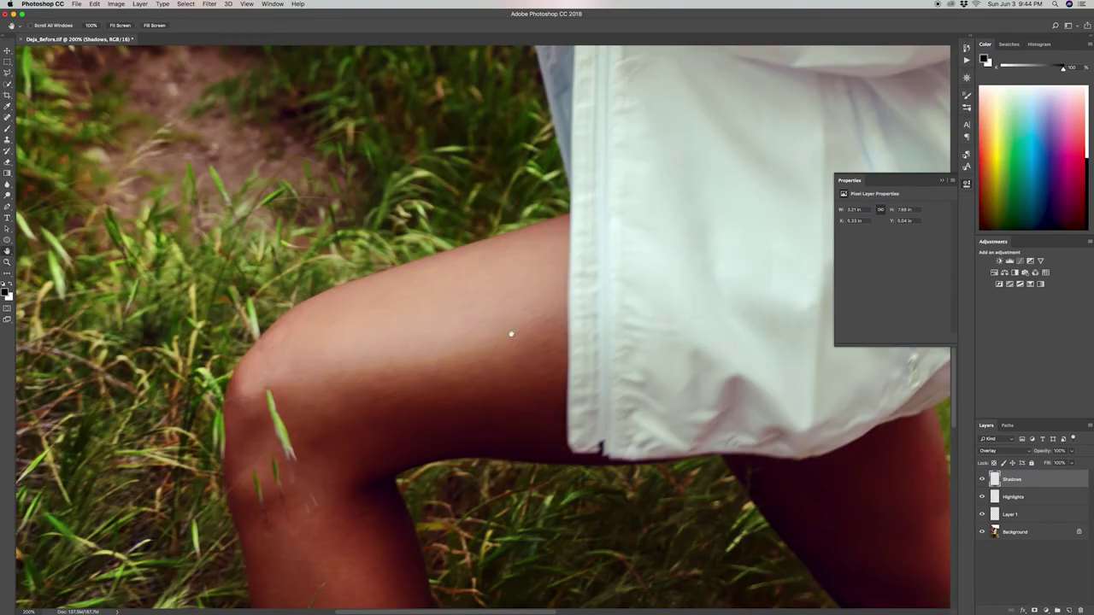
pyautogui.keyDown('alt'); pyautogui.click(518, 336); pyautogui.keyUp('alt')
pyautogui.keyDown('alt'); pyautogui.click(516, 338); pyautogui.keyUp('alt')
pyautogui.moveTo(516, 445); pyautogui.dragTo(515, 334)
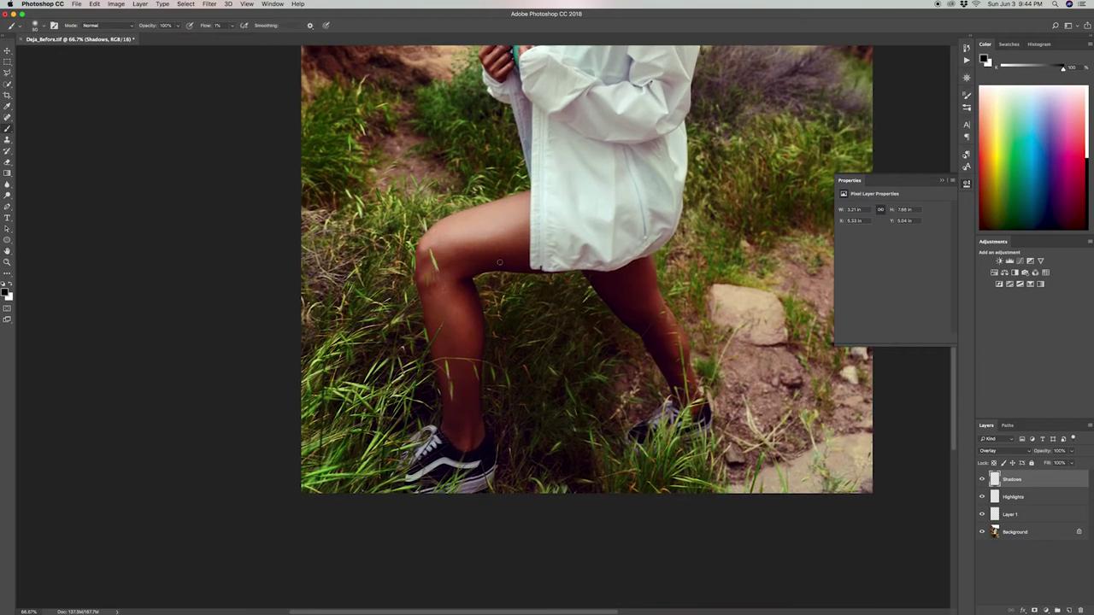
pyautogui.press(']')
pyautogui.press(']')
pyautogui.press(']')
pyautogui.press(']')
pyautogui.moveTo(511, 233)
pyautogui.mouseDown()
pyautogui.moveTo(444, 265)
pyautogui.moveTo(470, 294)
pyautogui.moveTo(455, 363)
pyautogui.moveTo(430, 302)
pyautogui.moveTo(455, 371)
pyautogui.moveTo(428, 313)
pyautogui.moveTo(455, 354)
pyautogui.moveTo(461, 438)
pyautogui.mouseUp()
pyautogui.press('[')
pyautogui.press('[')
pyautogui.press('[')
pyautogui.press('[')
pyautogui.press(']')
pyautogui.press(']')
pyautogui.press(']')
pyautogui.press(']')
pyautogui.press('[')
pyautogui.press('[')
pyautogui.press('[')
pyautogui.press('[')
pyautogui.press('[')
pyautogui.press('[')
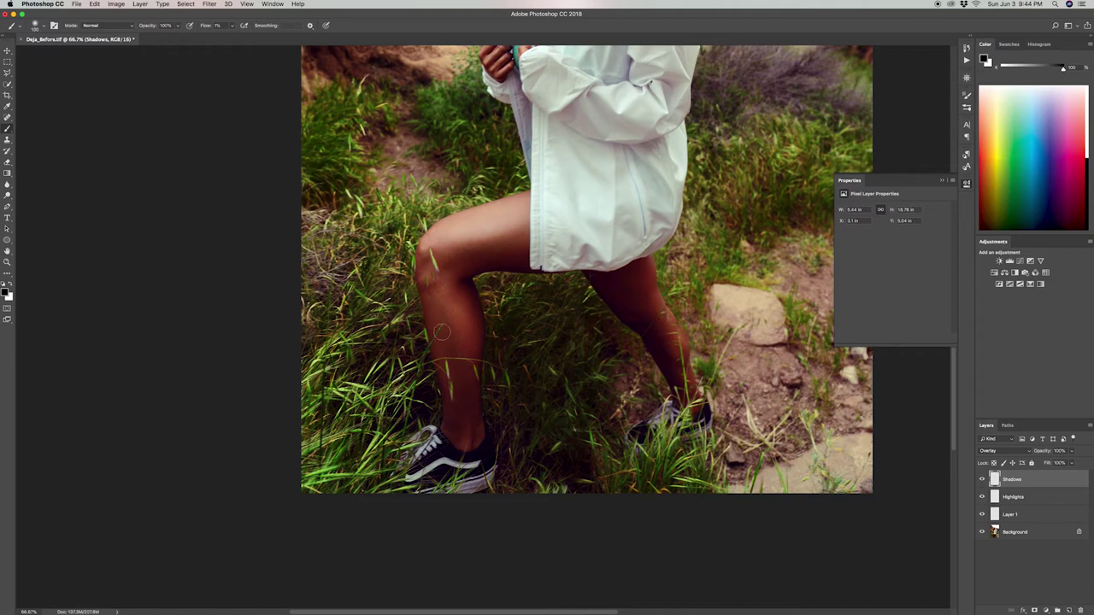
# Add a Hue/Saturation adjustment layer above the Shadows layer and slightly lower its saturation.
pyautogui.press('z')
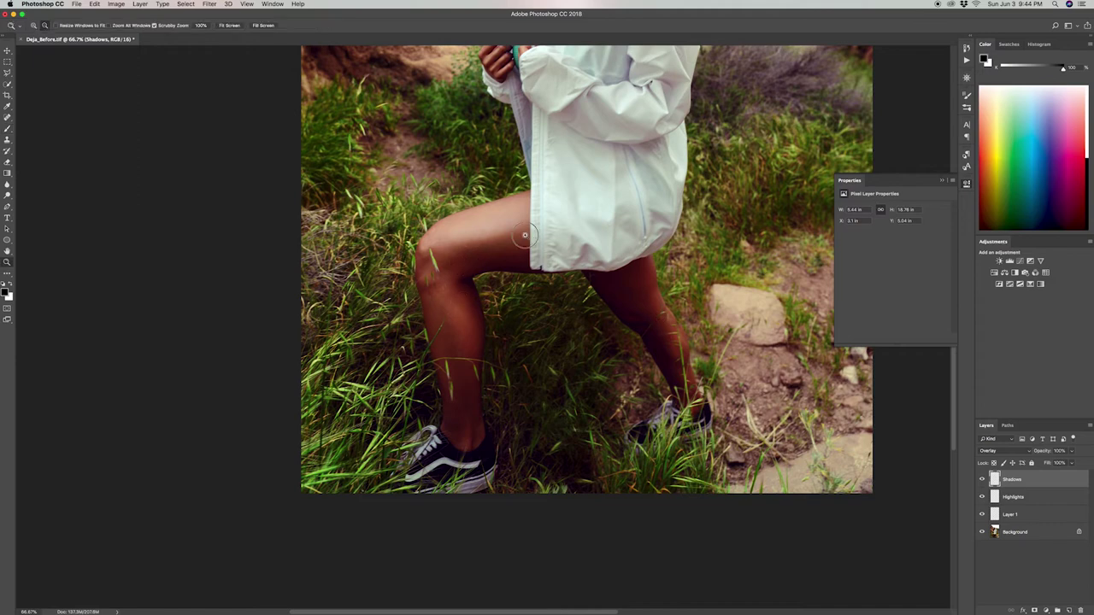
pyautogui.keyDown('alt'); pyautogui.click(523, 235); pyautogui.keyUp('alt')
pyautogui.keyDown('alt'); pyautogui.click(525, 233); pyautogui.keyUp('alt')
pyautogui.press('h')
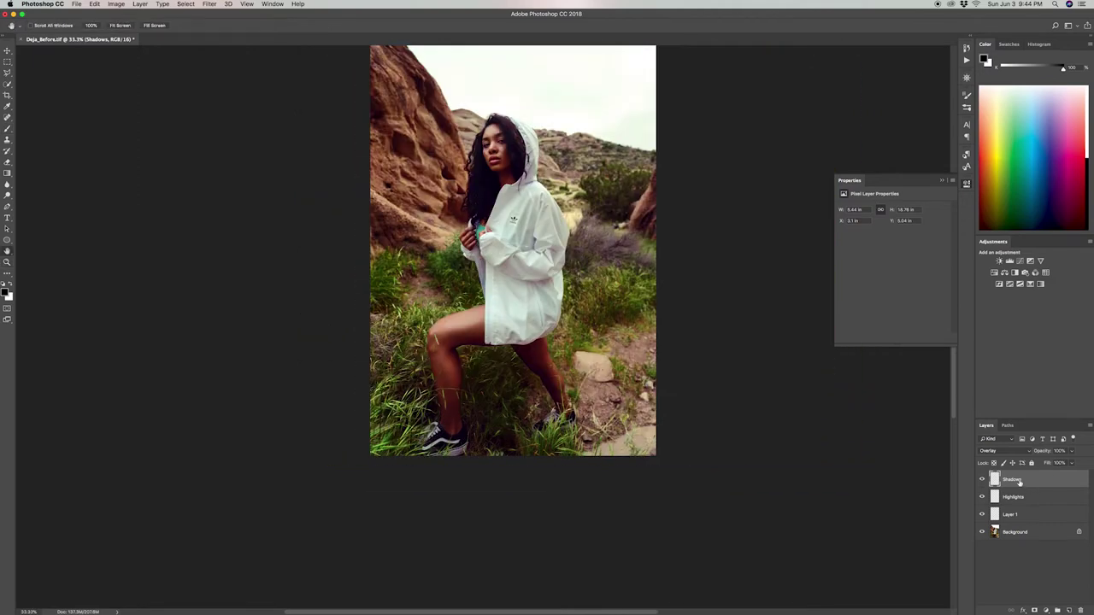
pyautogui.click(995, 273)
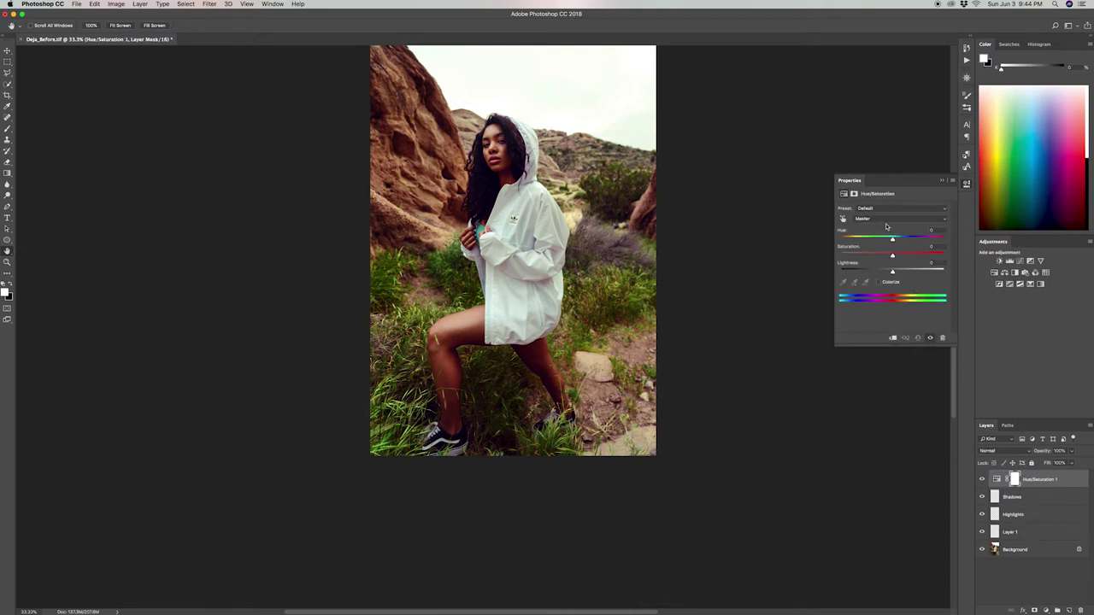
pyautogui.click(882, 217)
pyautogui.click(880, 224)
pyautogui.moveTo(893, 256); pyautogui.dragTo(887, 258)
# Invert the Hue/Saturation layer's mask to black and set the brush flow to 100%.
pyautogui.click(1015, 479)
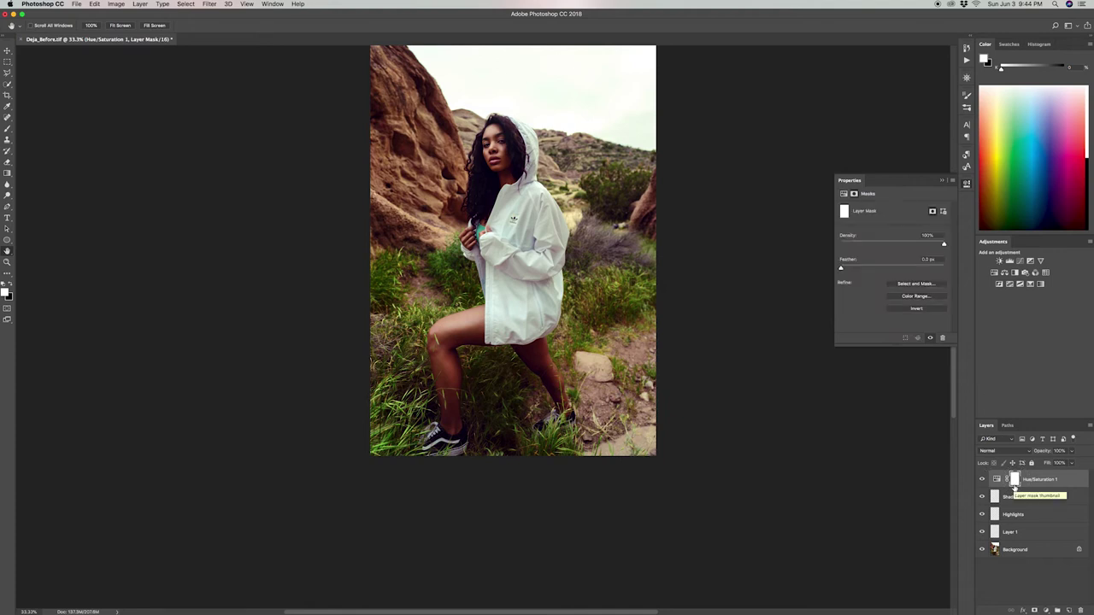
pyautogui.press('super+i')
pyautogui.press('z')
pyautogui.click(454, 351)
pyautogui.press('b')
pyautogui.click(232, 27)
pyautogui.moveTo(233, 36); pyautogui.dragTo(356, 29)
# Paint white over both legs on the Hue/Saturation mask, and toggle the layer to compare the result.
pyautogui.click(445, 375)
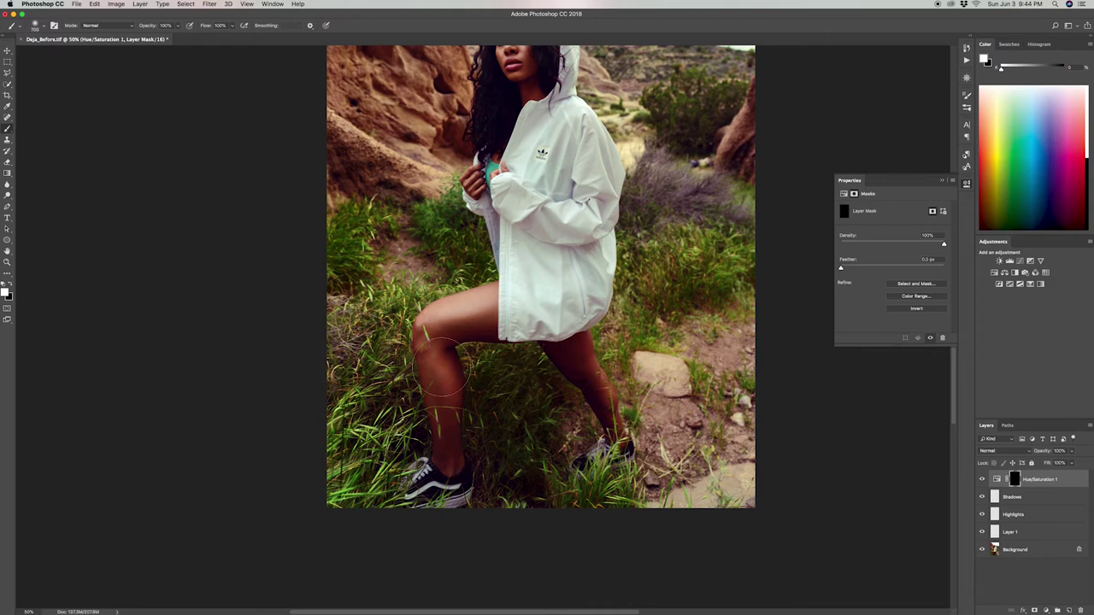
pyautogui.moveTo(433, 354)
pyautogui.mouseDown()
pyautogui.moveTo(472, 329)
pyautogui.moveTo(460, 413)
pyautogui.moveTo(445, 424)
pyautogui.mouseUp()
pyautogui.press('[')
pyautogui.moveTo(569, 348)
pyautogui.mouseDown()
pyautogui.moveTo(596, 364)
pyautogui.moveTo(619, 427)
pyautogui.moveTo(590, 354)
pyautogui.moveTo(556, 359)
pyautogui.moveTo(590, 385)
pyautogui.moveTo(613, 432)
pyautogui.moveTo(586, 346)
pyautogui.moveTo(576, 346)
pyautogui.moveTo(610, 425)
pyautogui.mouseUp()
pyautogui.moveTo(508, 244); pyautogui.dragTo(515, 333)
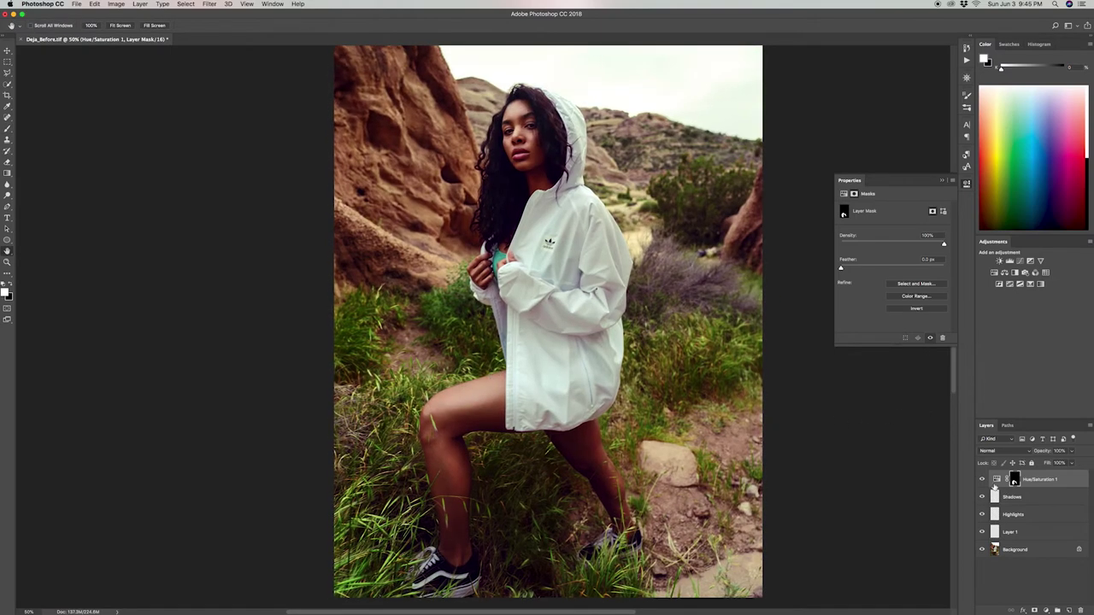
pyautogui.click(983, 481)
pyautogui.click(982, 481)
# Add a Levels adjustment layer and lower the white input level to about 228 using the clipping preview.
pyautogui.click(1009, 262)
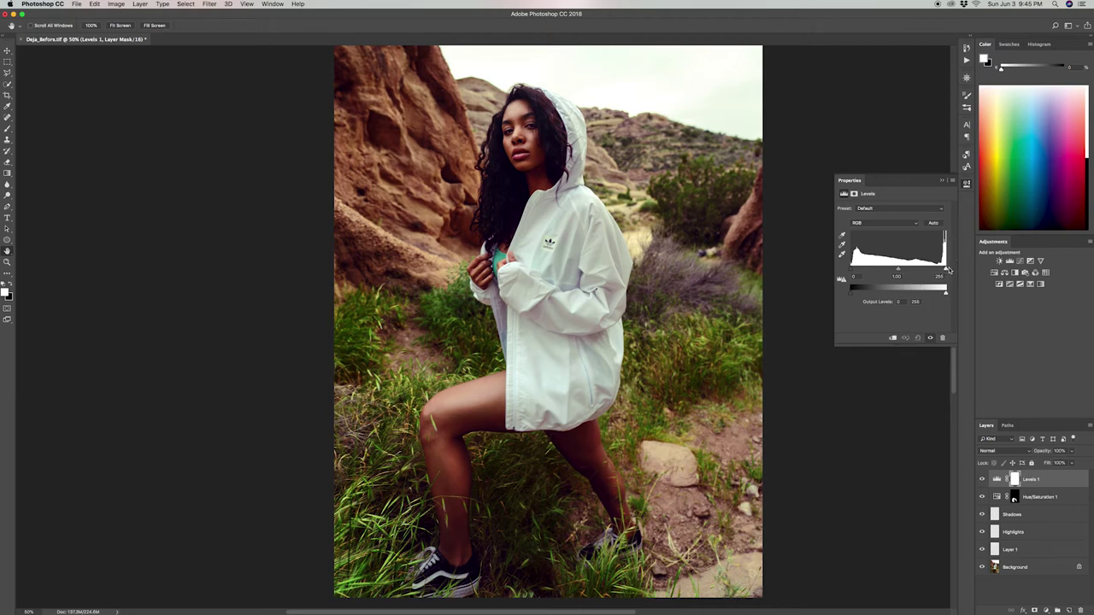
pyautogui.keyDown('alt'); pyautogui.click(946, 271); pyautogui.keyUp('alt')
pyautogui.moveTo(946, 271); pyautogui.dragTo(937, 272)
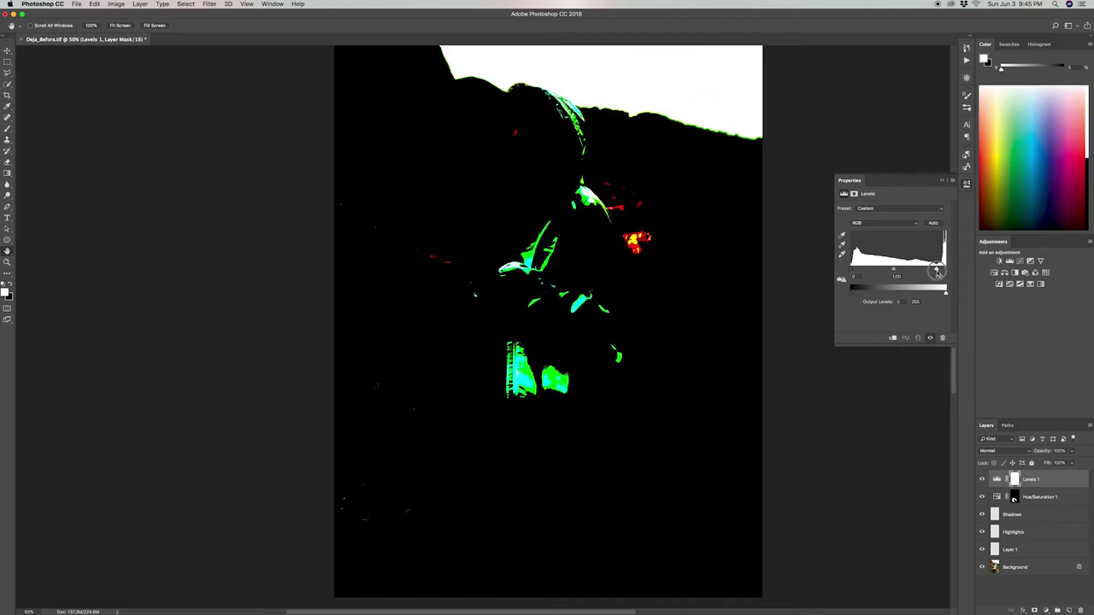
pyautogui.moveTo(936, 271); pyautogui.dragTo(935, 271)
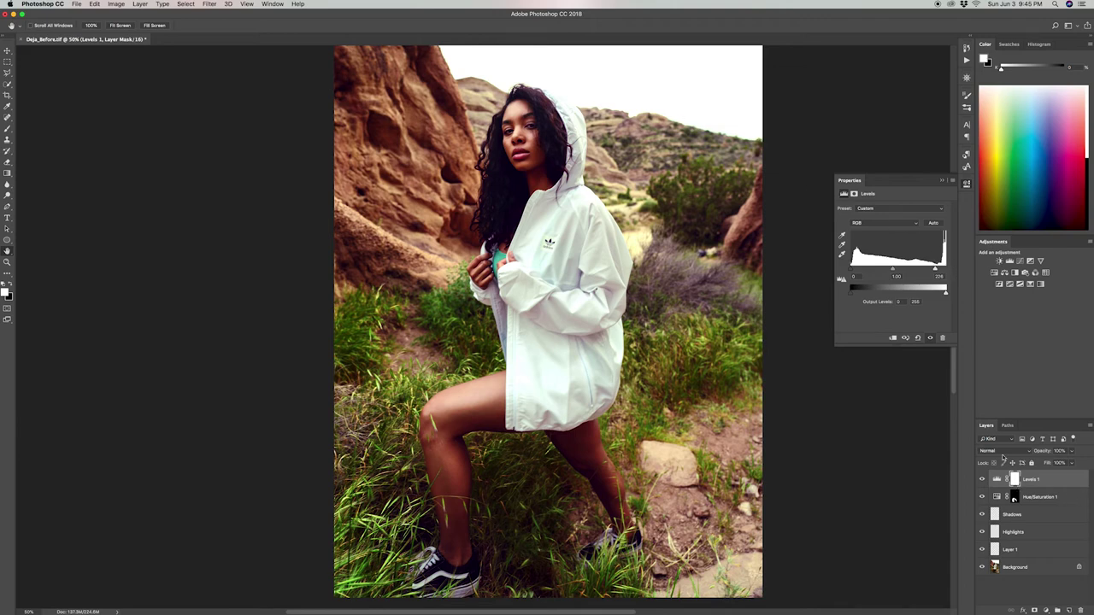
# Invert the Levels mask to black and paint the brightening back in over the face.
pyautogui.press('super+i')
pyautogui.press('b')
pyautogui.press(']')
pyautogui.press(']')
pyautogui.press(']')
pyautogui.press(']')
pyautogui.moveTo(527, 138)
pyautogui.mouseDown()
pyautogui.moveTo(519, 120)
pyautogui.moveTo(516, 151)
pyautogui.moveTo(538, 159)
pyautogui.mouseUp()
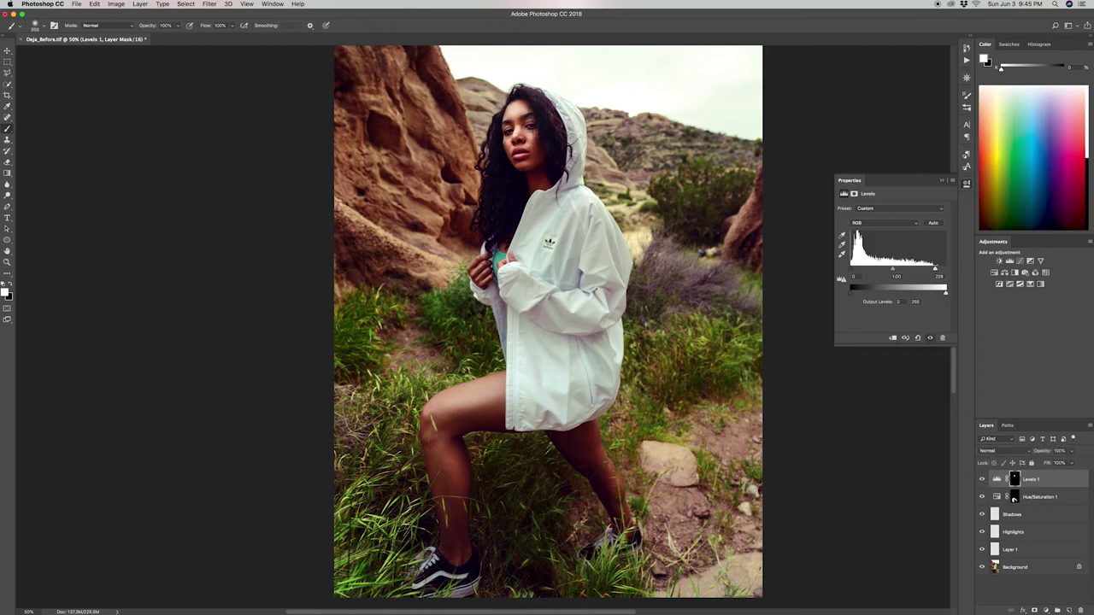
# Paint white on the Levels mask over the front and back legs with a larger brush.
pyautogui.press('super+1')
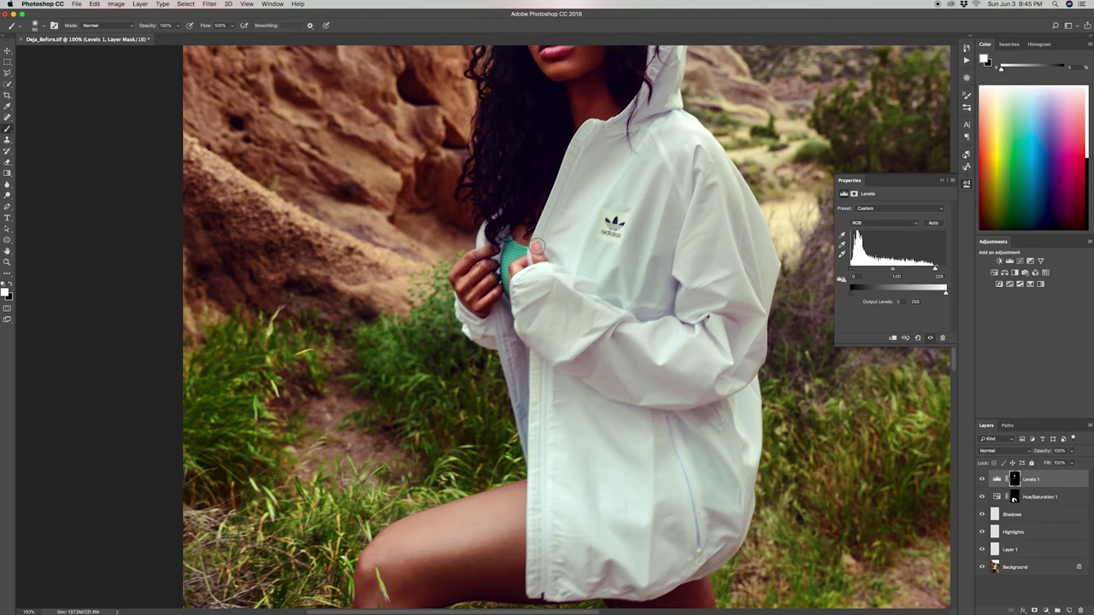
pyautogui.moveTo(480, 567)
pyautogui.mouseDown()
pyautogui.moveTo(470, 160)
pyautogui.moveTo(408, 187)
pyautogui.mouseUp()
pyautogui.press(']')
pyautogui.press(']')
pyautogui.press(']')
pyautogui.press(']')
pyautogui.press(']')
pyautogui.press(']')
pyautogui.moveTo(407, 282); pyautogui.dragTo(408, 315)
pyautogui.moveTo(382, 231); pyautogui.dragTo(484, 147)
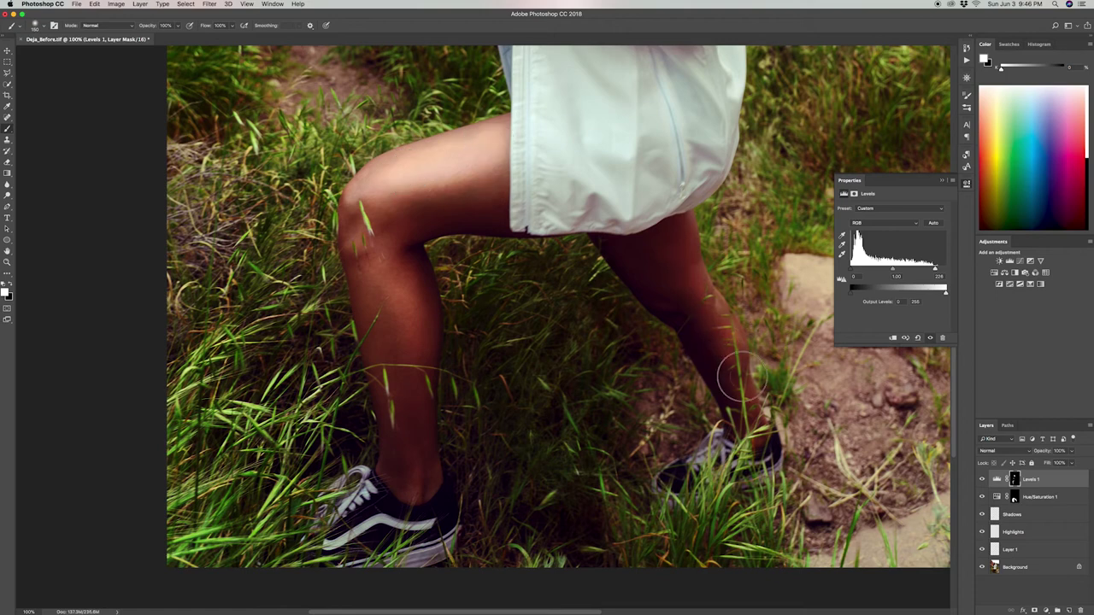
pyautogui.moveTo(665, 269)
pyautogui.mouseDown()
pyautogui.moveTo(632, 257)
pyautogui.moveTo(656, 269)
pyautogui.moveTo(673, 246)
pyautogui.moveTo(655, 255)
pyautogui.mouseUp()
# Select the front leg on the Background layer with the Quick Selection tool, refining the selection's edges.
pyautogui.click(1022, 564)
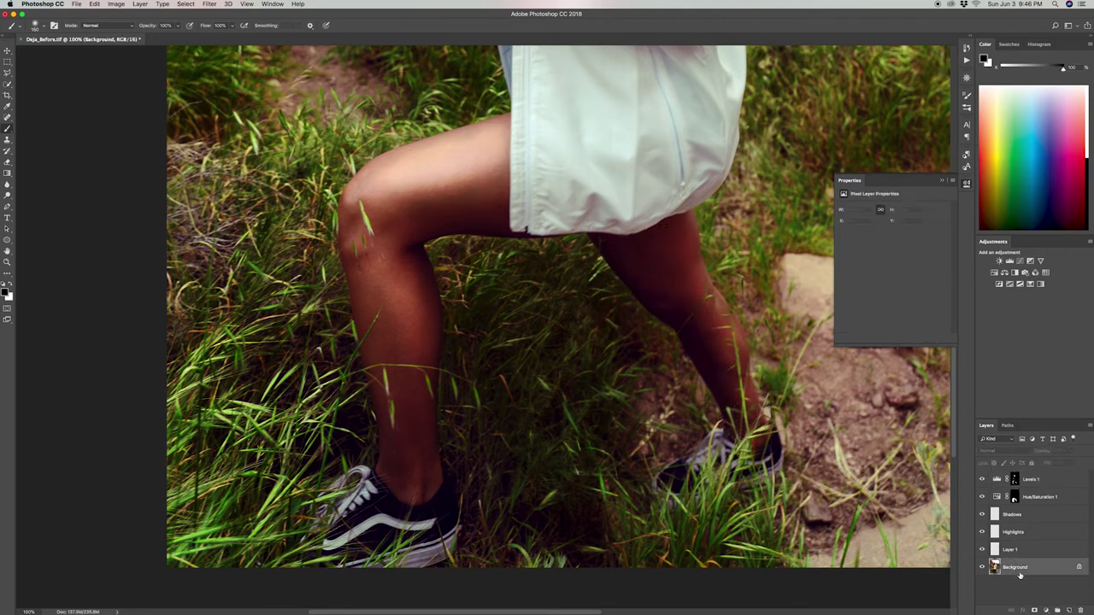
pyautogui.press('w')
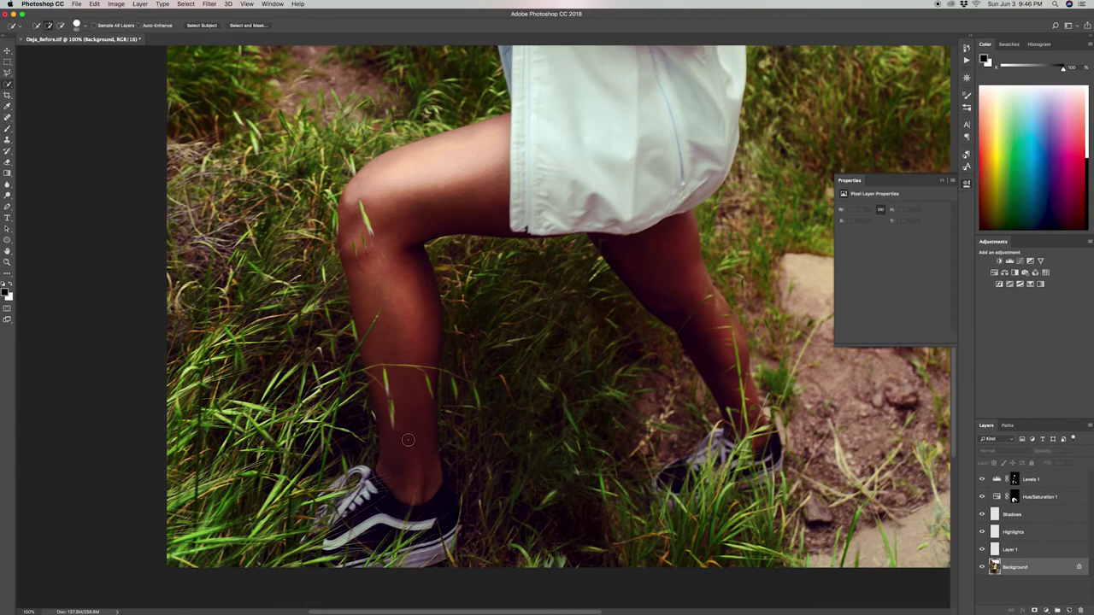
pyautogui.moveTo(413, 468)
pyautogui.mouseDown()
pyautogui.moveTo(380, 341)
pyautogui.moveTo(382, 229)
pyautogui.moveTo(452, 175)
pyautogui.mouseUp()
pyautogui.moveTo(444, 261); pyautogui.dragTo(459, 273)
pyautogui.moveTo(360, 433)
pyautogui.mouseDown()
pyautogui.moveTo(333, 353)
pyautogui.moveTo(323, 263)
pyautogui.moveTo(346, 389)
pyautogui.moveTo(318, 343)
pyautogui.mouseUp()
pyautogui.press('alt')
pyautogui.click(429, 247)
# Paint white on the Levels 1 mask inside the front-leg selection from ankle to thigh, and deselect.
pyautogui.click(1017, 480)
pyautogui.press('x')
pyautogui.press('b')
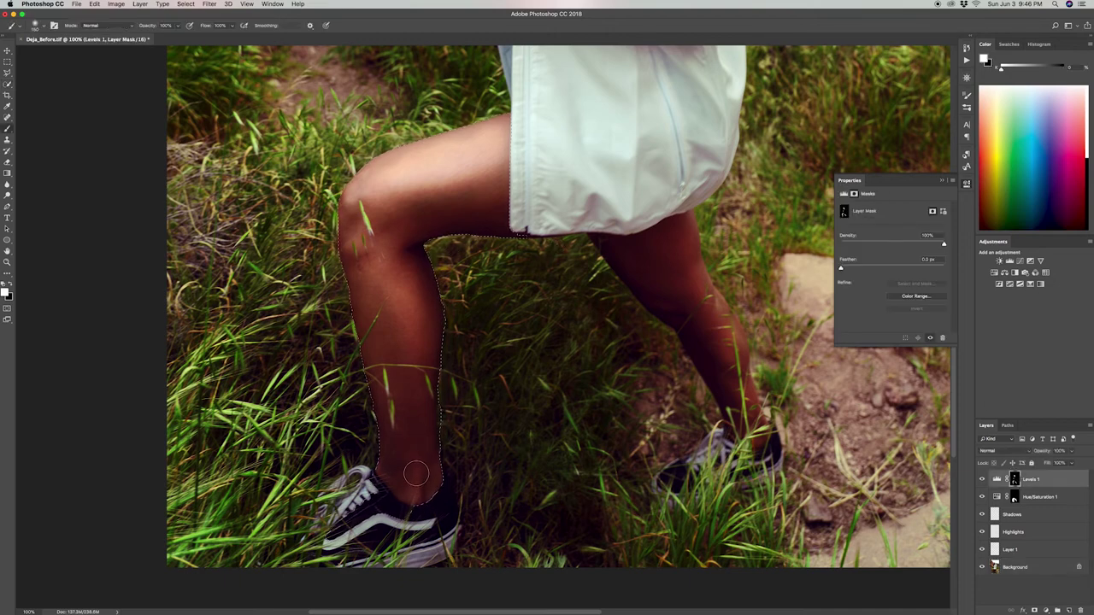
pyautogui.press(']')
pyautogui.moveTo(413, 479)
pyautogui.mouseDown()
pyautogui.moveTo(365, 221)
pyautogui.moveTo(515, 230)
pyautogui.mouseUp()
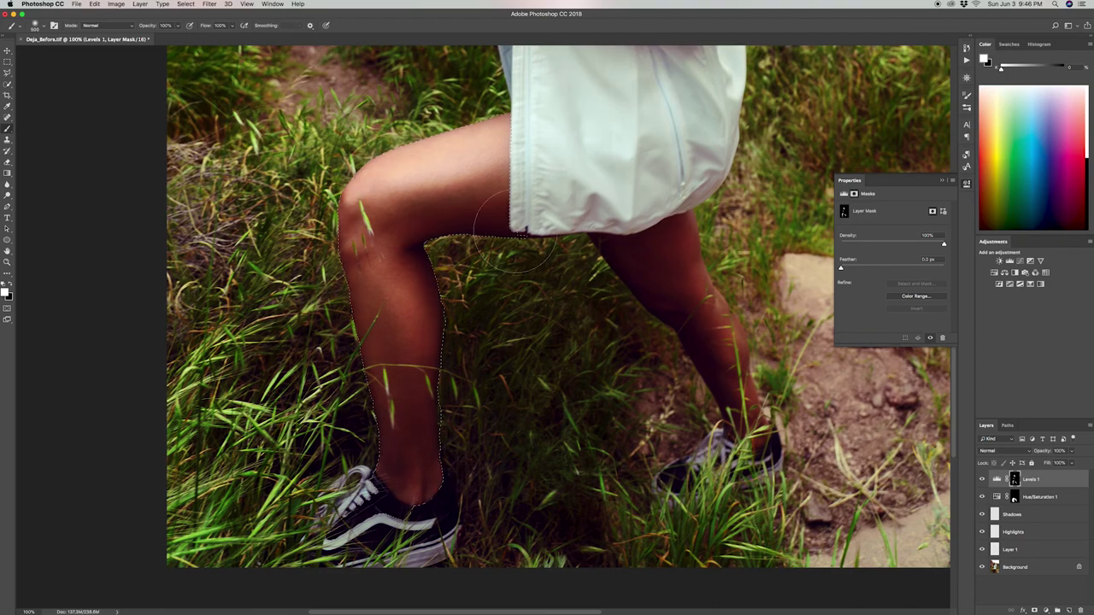
pyautogui.press('super+d')
# Show the Levels mask as a red overlay and clean its edge along the front calf with a small black brush.
pyautogui.press('\\')
pyautogui.press('z')
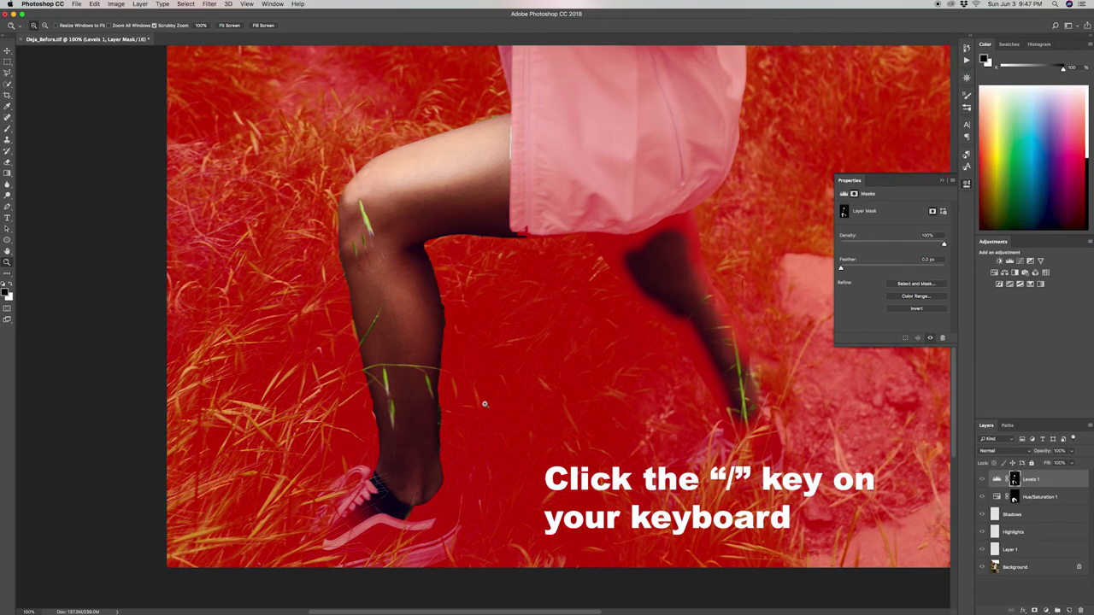
pyautogui.click(481, 402)
pyautogui.press('b')
pyautogui.press('[')
pyautogui.press('[')
pyautogui.press('[')
pyautogui.press('[')
pyautogui.press('[')
pyautogui.press('[')
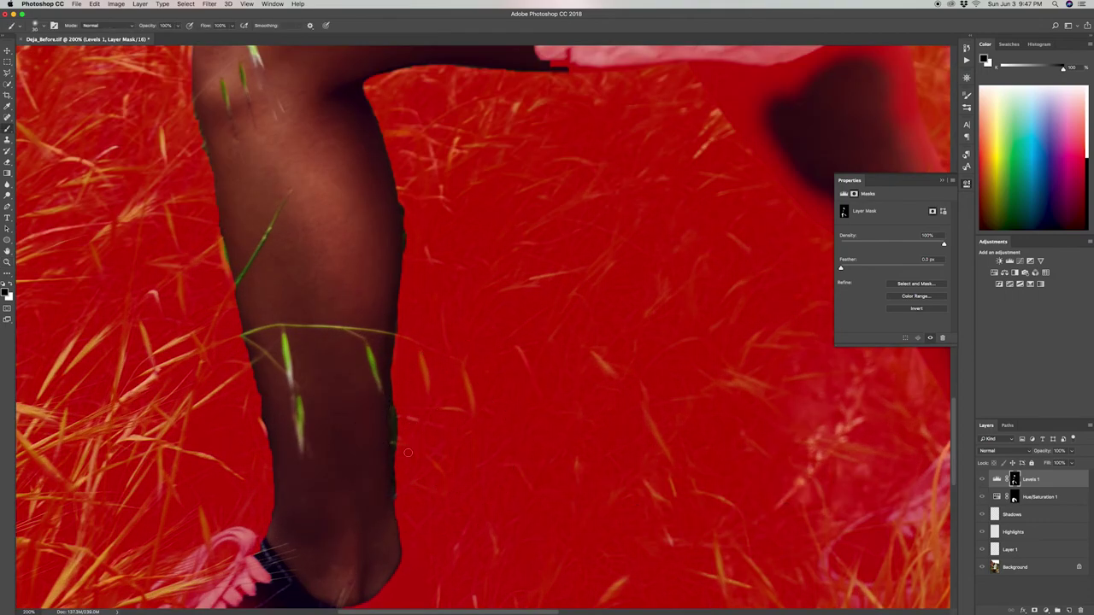
pyautogui.press('[')
pyautogui.press('[')
# Clean the Levels mask edge around the front knee and under the thigh in black, and hide the mask overlay.
pyautogui.press('space')
pyautogui.moveTo(378, 169)
pyautogui.mouseDown()
pyautogui.moveTo(417, 250)
pyautogui.moveTo(434, 253)
pyautogui.mouseUp()
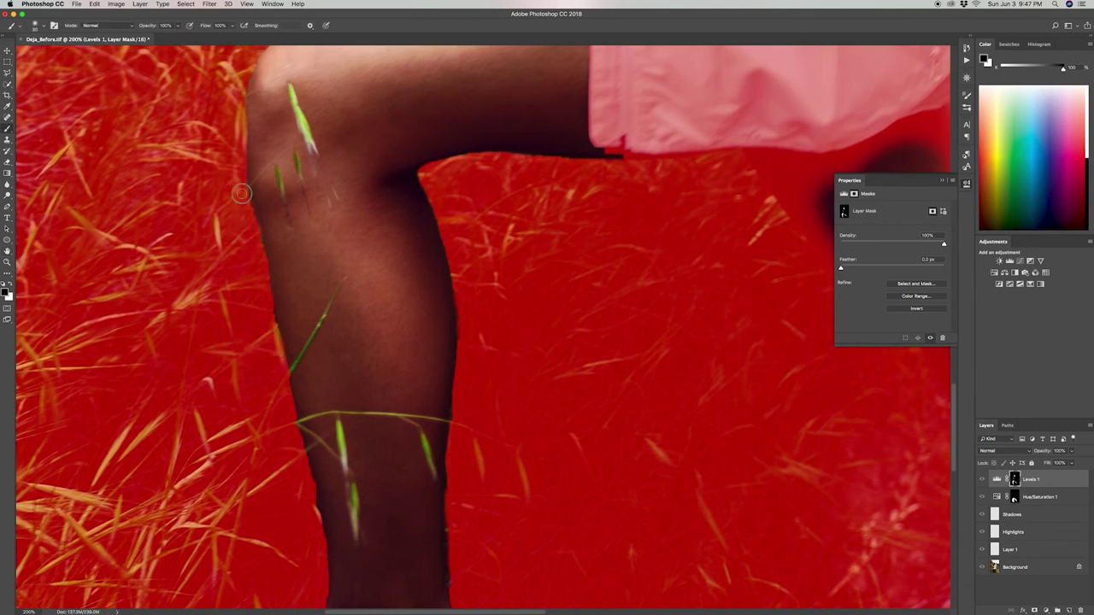
pyautogui.press('space')
pyautogui.moveTo(260, 238); pyautogui.dragTo(264, 324)
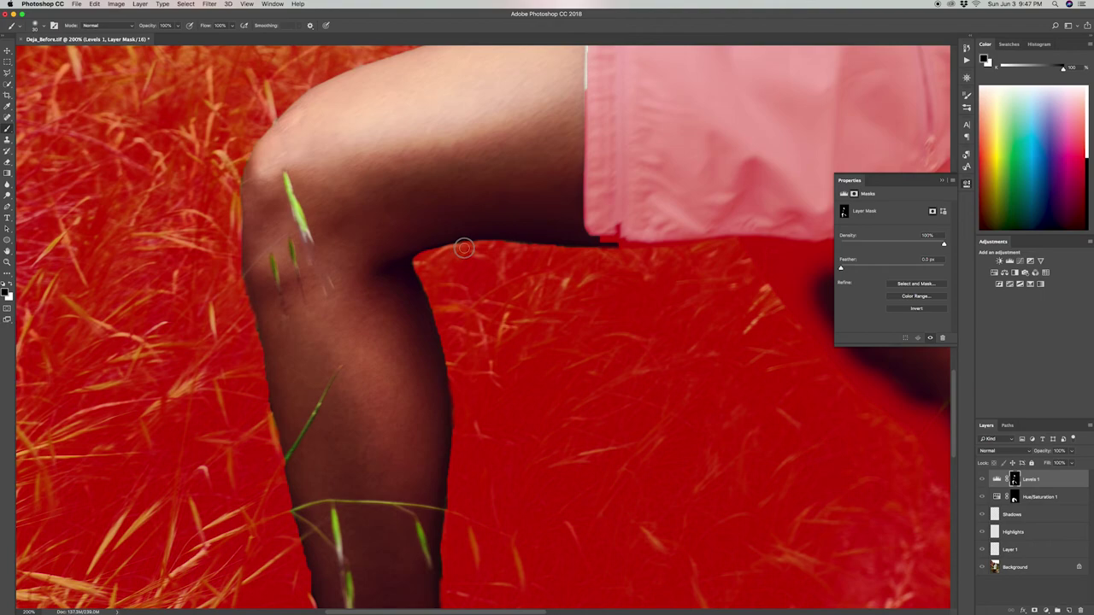
pyautogui.press('space')
pyautogui.moveTo(557, 257); pyautogui.dragTo(608, 364)
pyautogui.press('x')
pyautogui.press('space')
pyautogui.moveTo(906, 478); pyautogui.dragTo(384, 279)
pyautogui.press('\\')
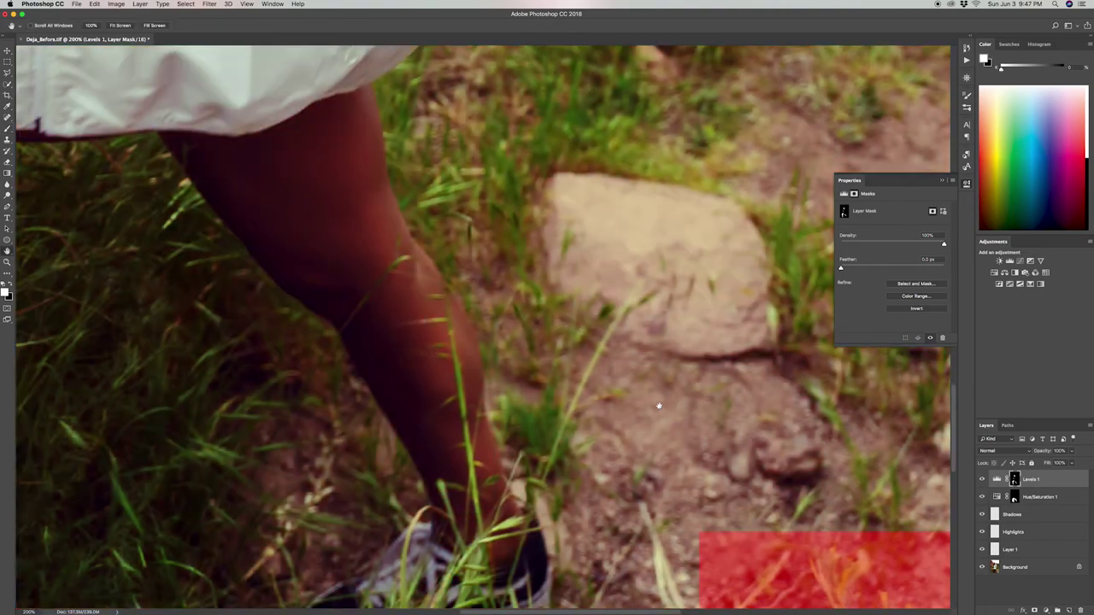
# Select the back leg on the Background layer with the Quick Selection tool, correcting the selection around the calf.
pyautogui.click(1016, 571)
pyautogui.press('w')
pyautogui.moveTo(480, 513)
pyautogui.mouseDown()
pyautogui.moveTo(409, 341)
pyautogui.moveTo(285, 196)
pyautogui.mouseUp()
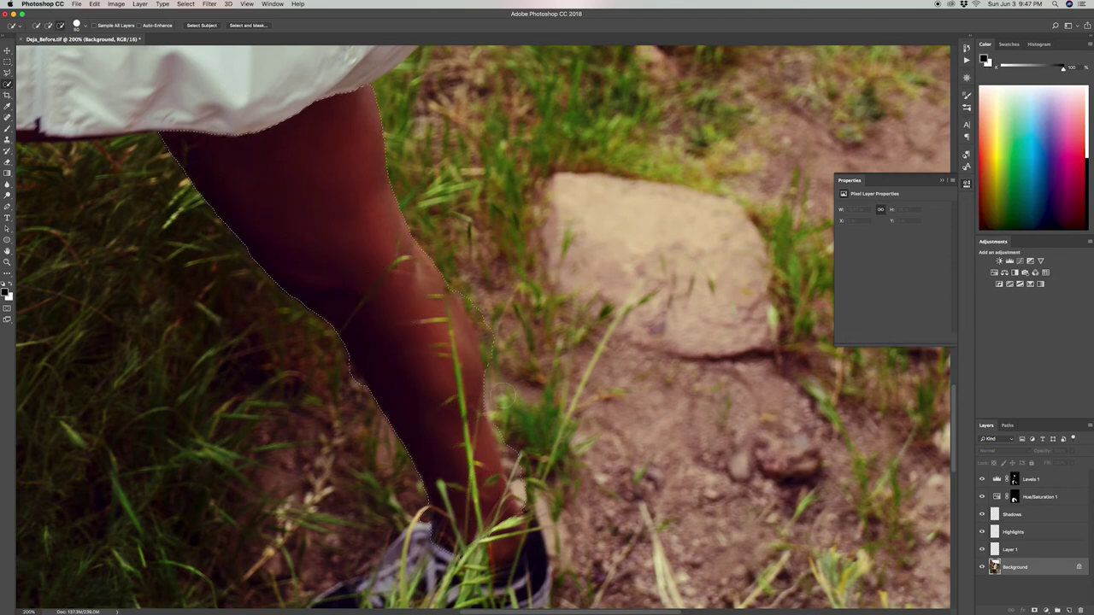
pyautogui.moveTo(539, 484); pyautogui.dragTo(500, 393)
pyautogui.click(465, 356)
pyautogui.moveTo(466, 356); pyautogui.dragTo(469, 369)
pyautogui.moveTo(336, 381); pyautogui.dragTo(352, 387)
# Paint white on the Levels 1 mask inside the back-leg selection, and deselect.
pyautogui.click(1001, 482)
pyautogui.press('b')
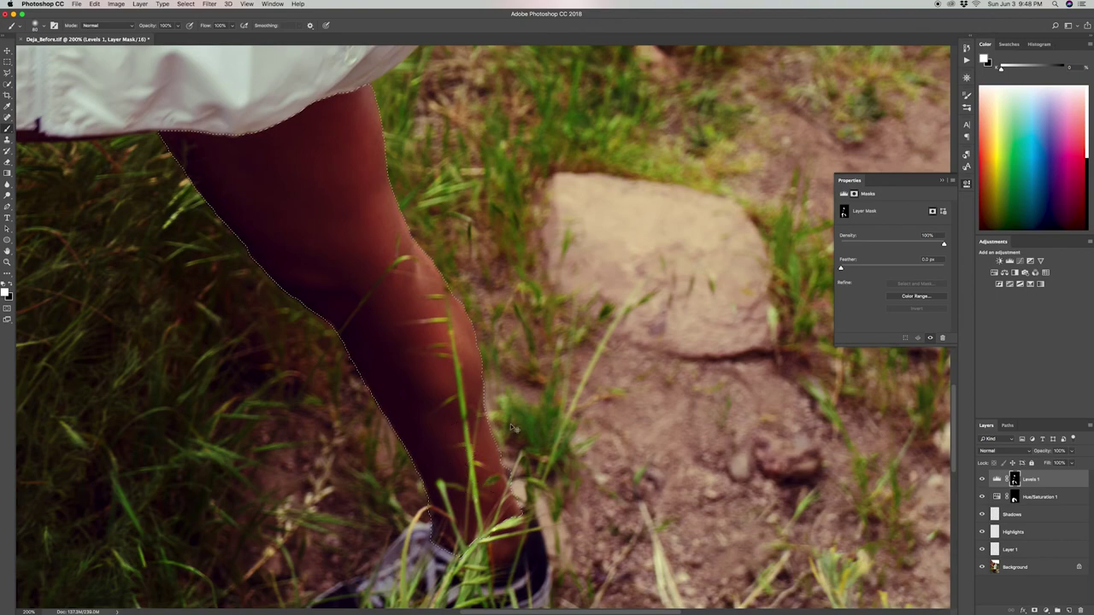
pyautogui.hotkey('ctrl', 'd')
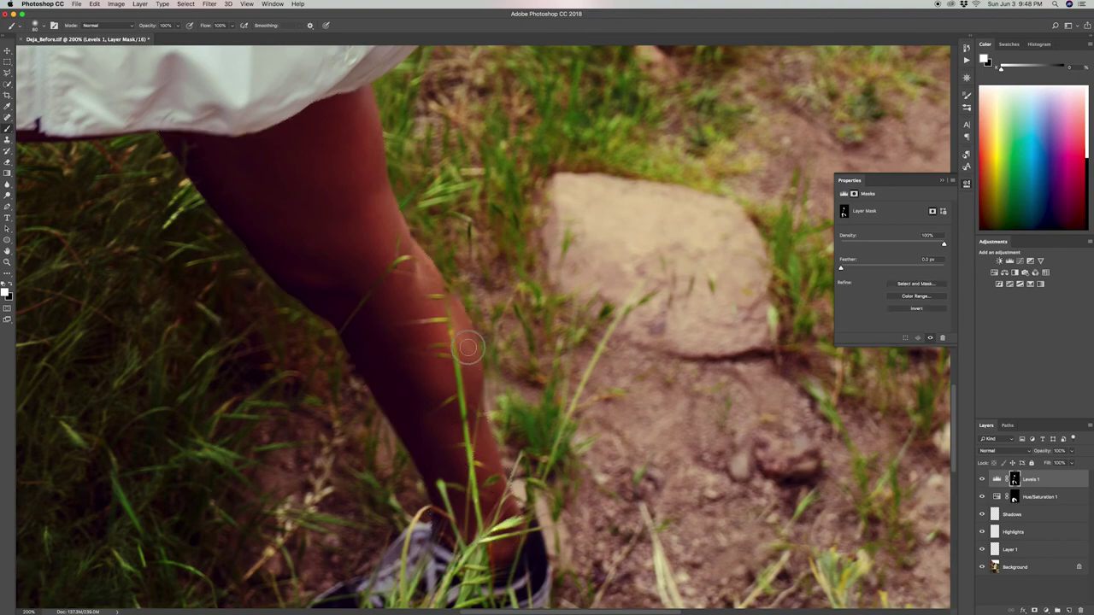
# Show the Levels mask as a red overlay, refine its edge along the back leg's knee and calf in white and black, and hide the overlay.
pyautogui.scroll(2, 470, 355)
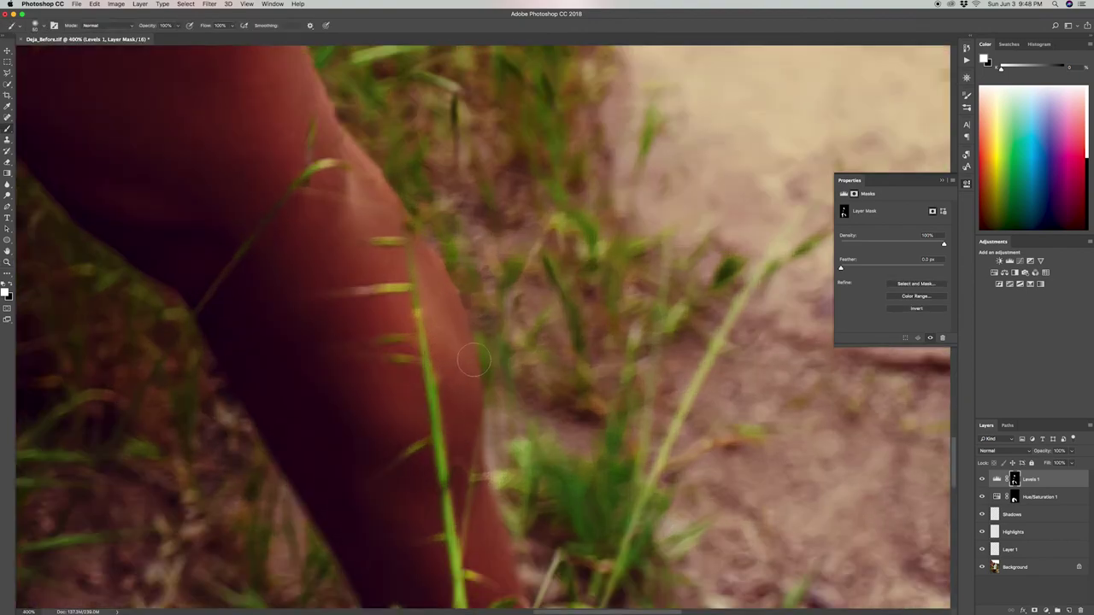
pyautogui.press('\\')
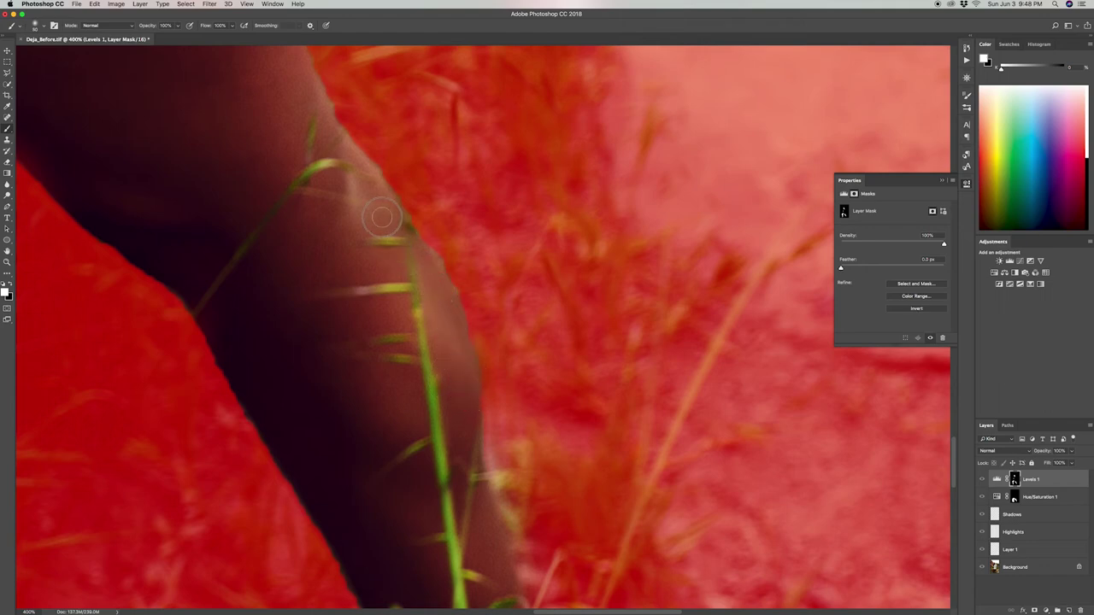
pyautogui.moveTo(403, 220); pyautogui.dragTo(446, 272)
pyautogui.press('x')
pyautogui.moveTo(428, 225)
pyautogui.mouseDown()
pyautogui.moveTo(398, 172)
pyautogui.moveTo(409, 188)
pyautogui.mouseUp()
pyautogui.press('z')
pyautogui.keyDown('alt'); pyautogui.click(395, 188); pyautogui.keyUp('alt')
pyautogui.click(374, 147)
pyautogui.press('\\')
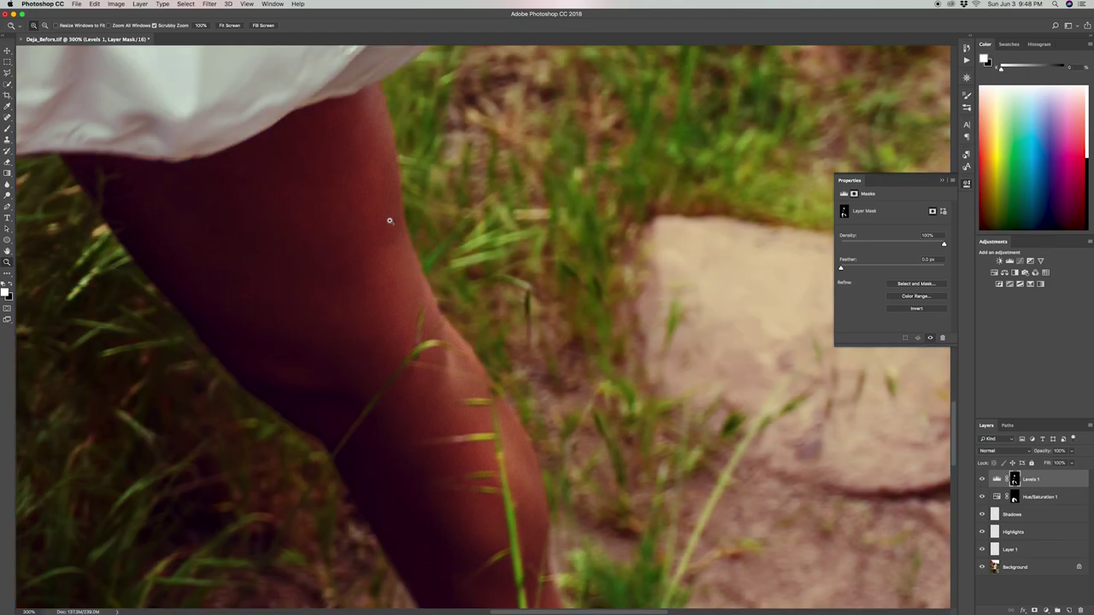
# Group all the retouching layers from Levels 1 down to Layer 1 above the Background.
pyautogui.keyDown('alt'); pyautogui.click(376, 239); pyautogui.keyUp('alt')
pyautogui.keyDown('alt'); pyautogui.click(384, 239); pyautogui.keyUp('alt')
pyautogui.keyDown('alt'); pyautogui.click(384, 239); pyautogui.keyUp('alt')
pyautogui.press('space')
pyautogui.moveTo(370, 166); pyautogui.dragTo(515, 357)
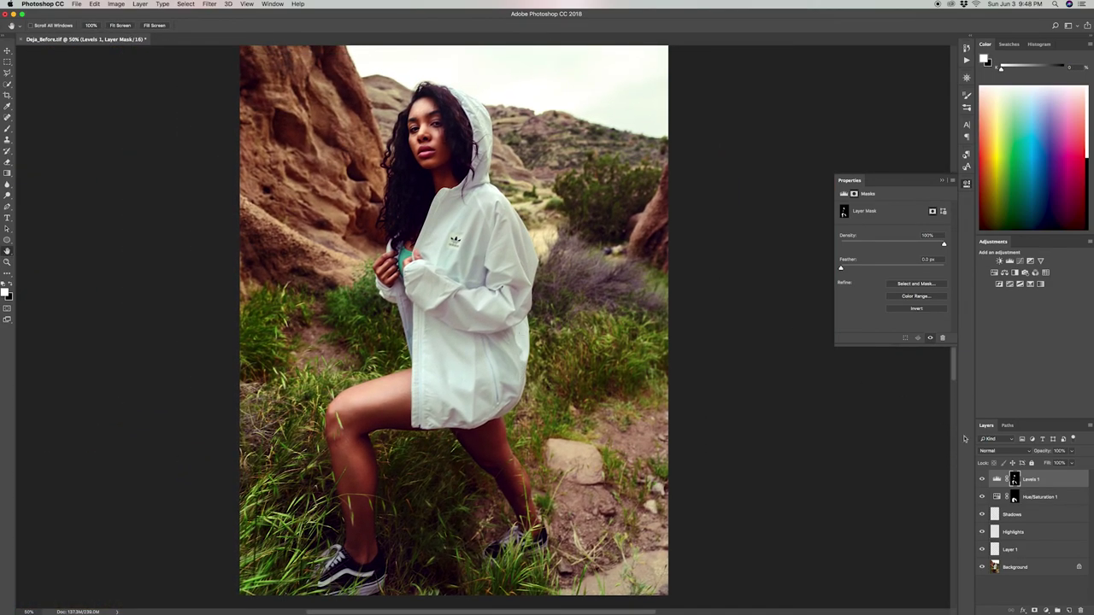
pyautogui.keyDown('shift'); pyautogui.click(1029, 551); pyautogui.keyUp('shift')
pyautogui.press('super+g')
# Compare the portrait before and after retouching by toggling the visibility of Group 1.
pyautogui.click(982, 476)
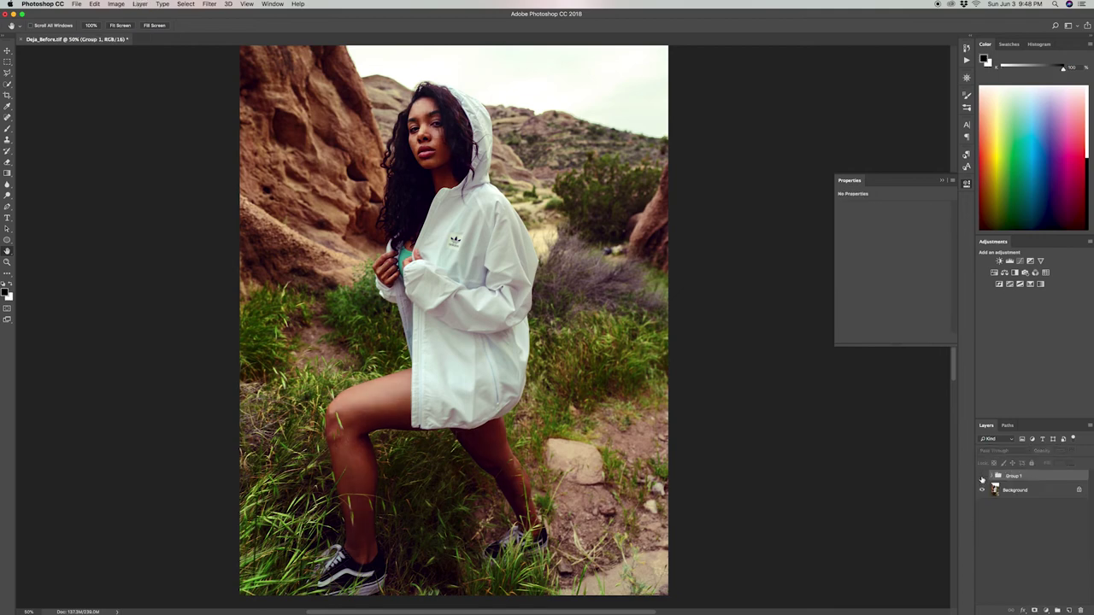
pyautogui.click(982, 476)
pyautogui.click(982, 476)
pyautogui.click(982, 476)
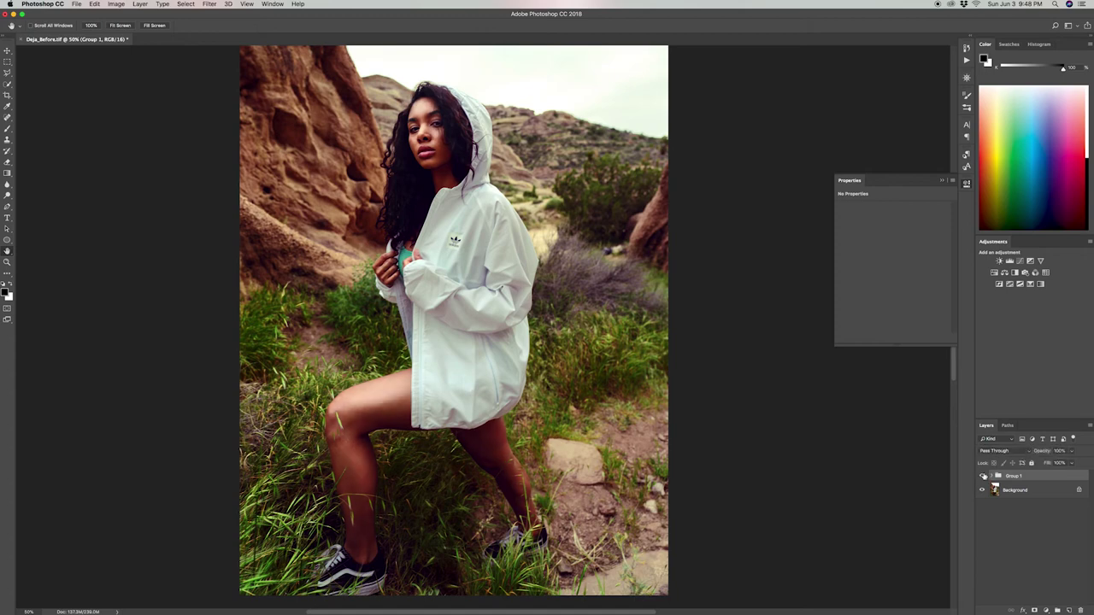
pyautogui.click(981, 476)
pyautogui.click(981, 476)
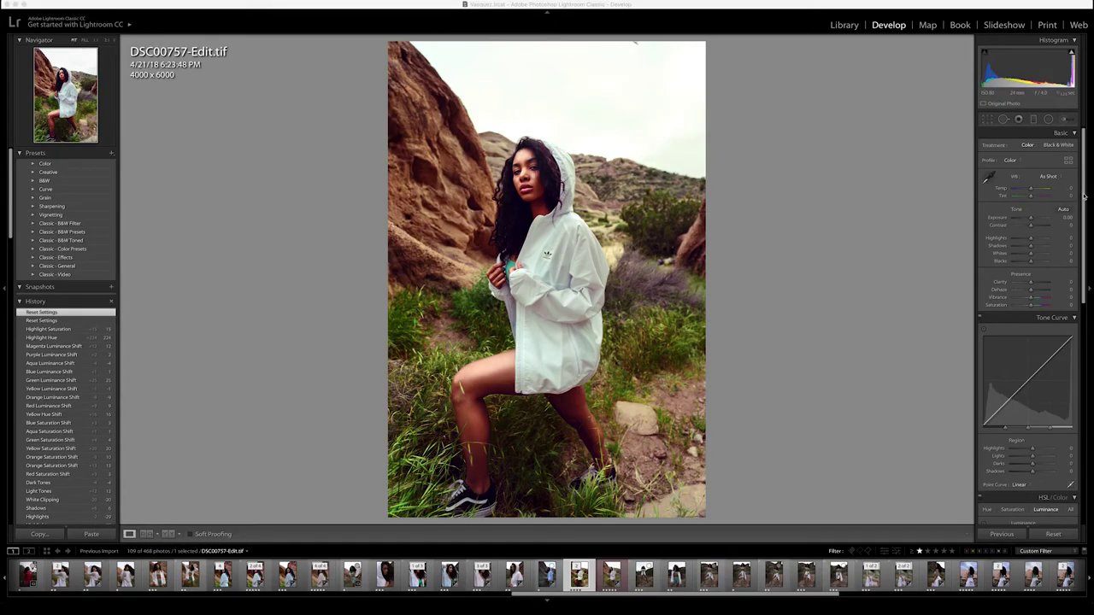
# Switch to Lightroom Classic, set Luminance noise reduction to 30 on DSC00757-Edit.tif while viewing the face, and compare with the before version.
pyautogui.moveTo(1083, 202); pyautogui.dragTo(1082, 449)
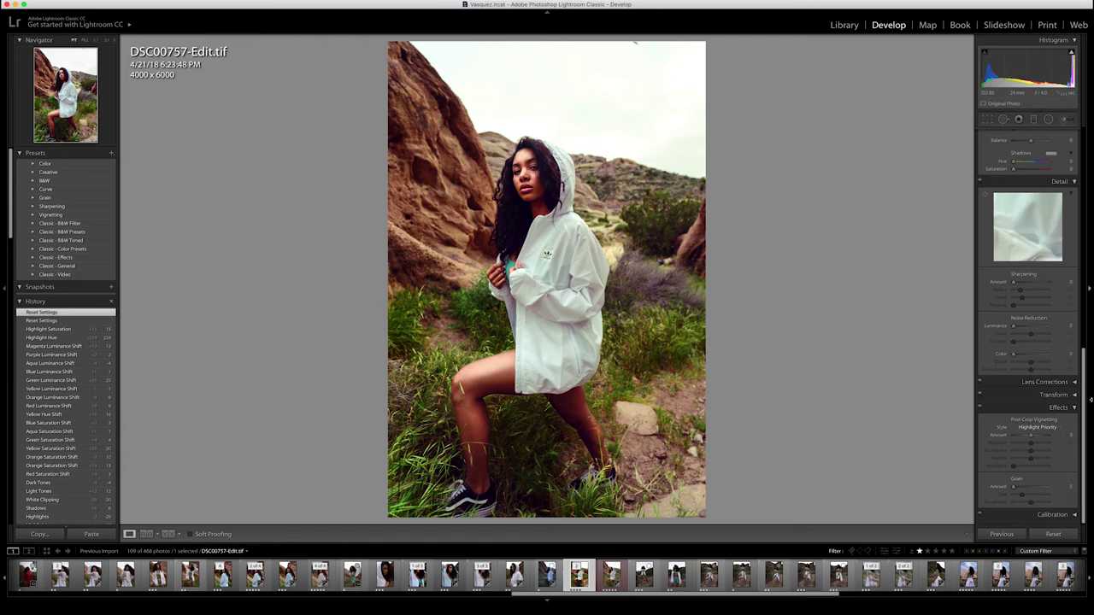
pyautogui.click(1075, 182)
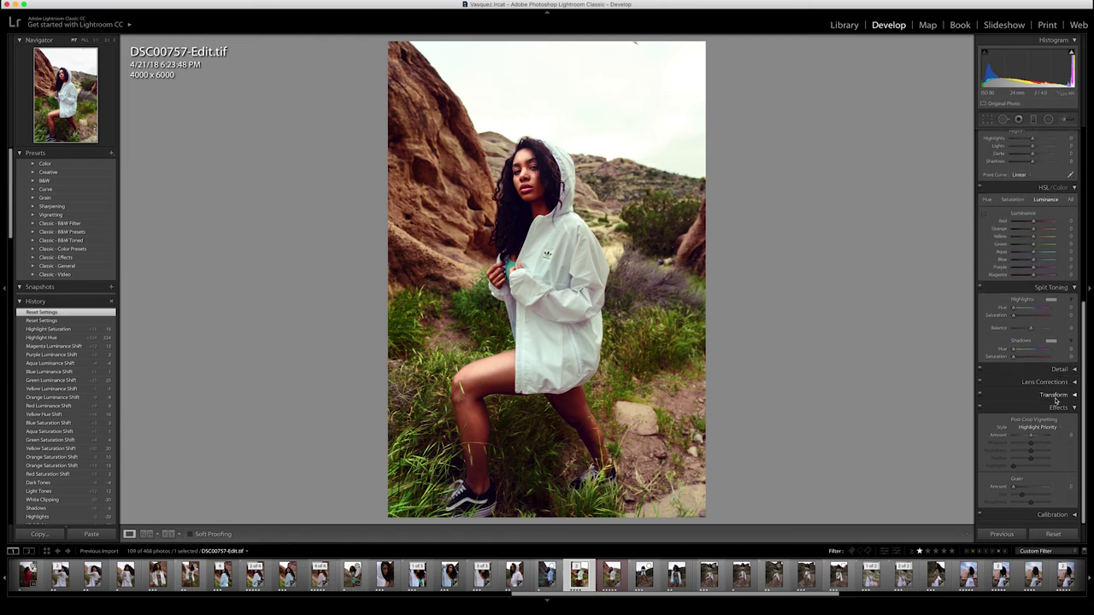
pyautogui.click(1075, 371)
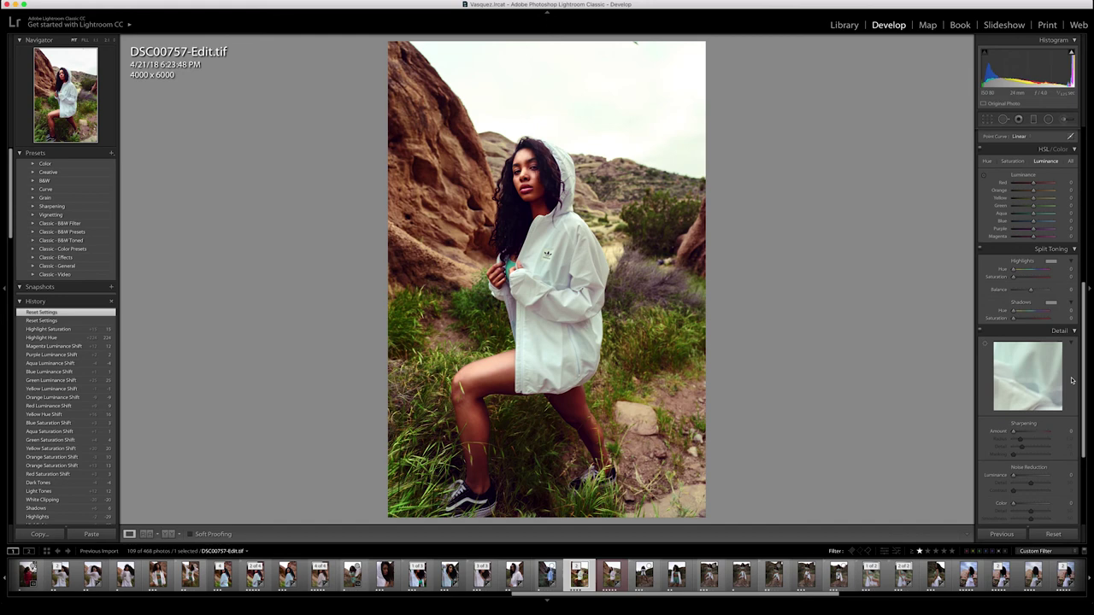
pyautogui.moveTo(1084, 346); pyautogui.dragTo(1085, 454)
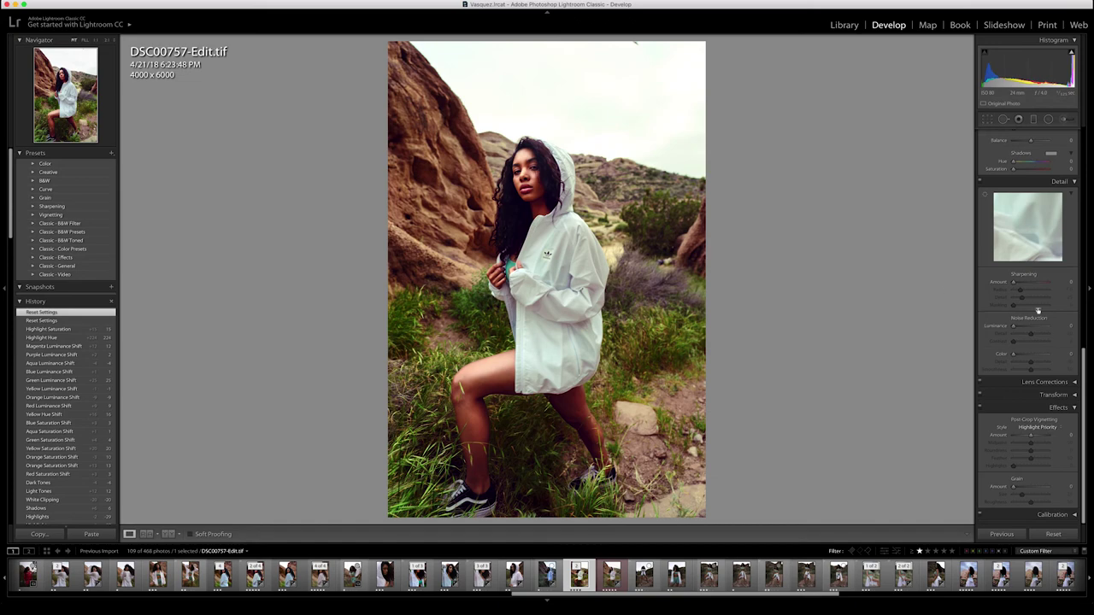
pyautogui.click(533, 182)
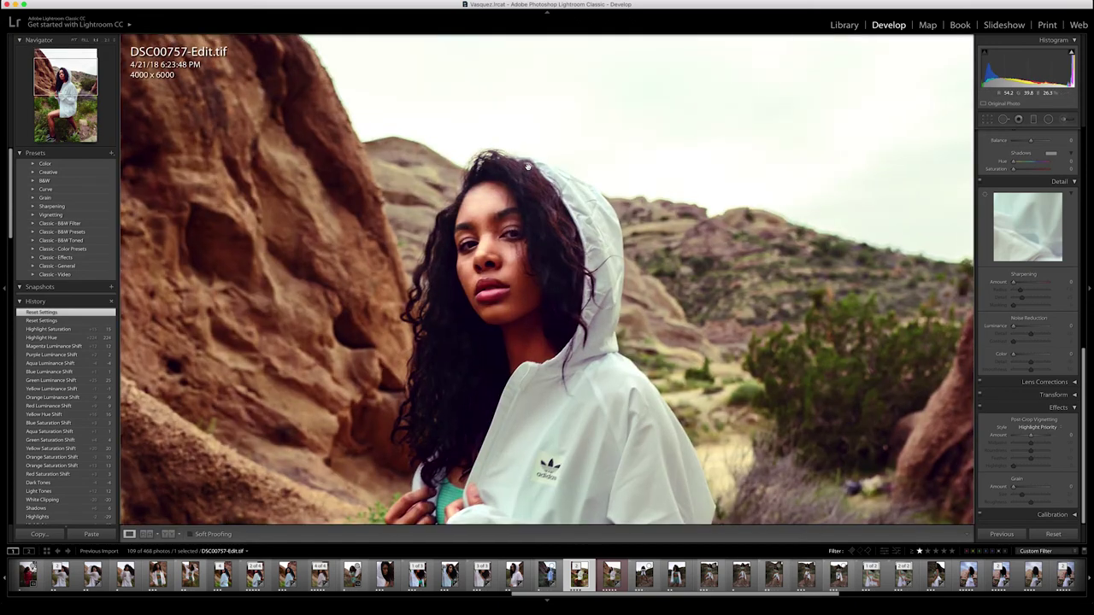
pyautogui.click(684, 151)
pyautogui.click(612, 182)
pyautogui.moveTo(496, 243); pyautogui.dragTo(507, 144)
pyautogui.click(1062, 325)
pyautogui.write('3')
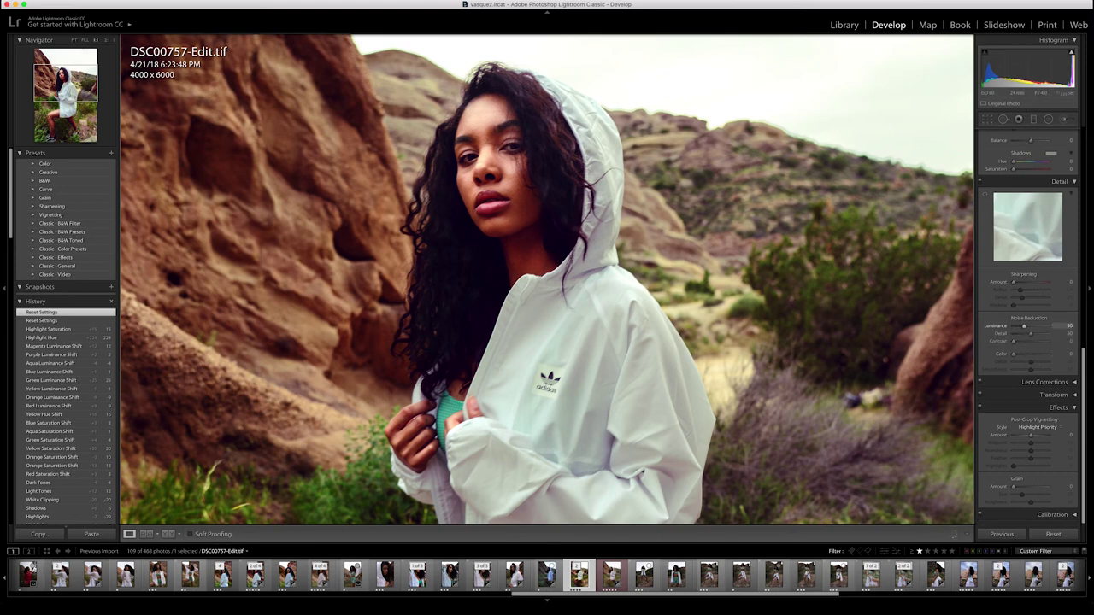
pyautogui.moveTo(1067, 326); pyautogui.dragTo(1076, 328)
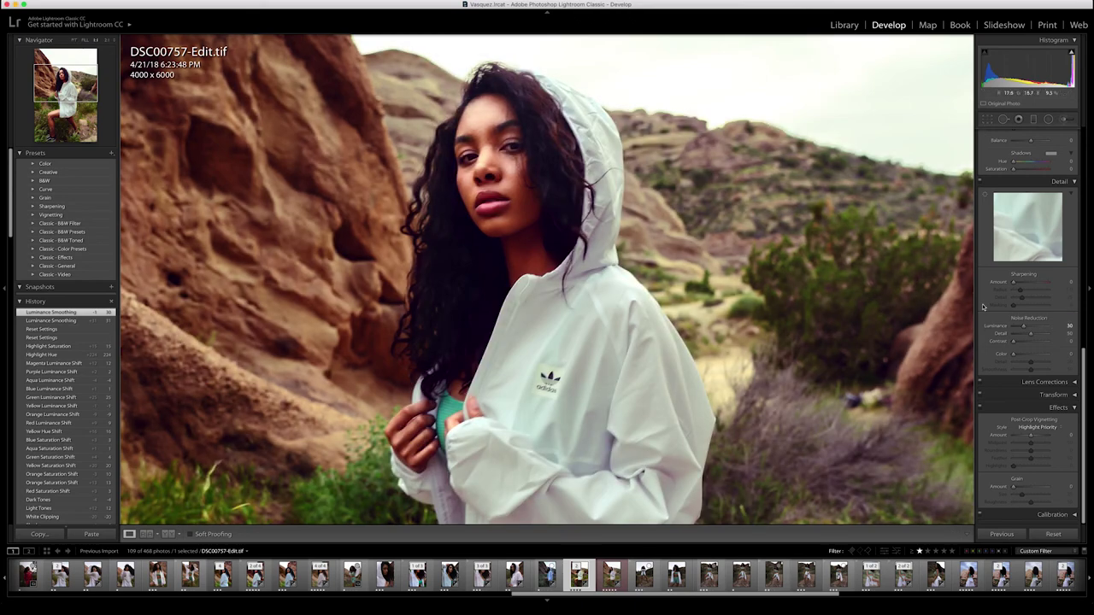
pyautogui.press('\\')
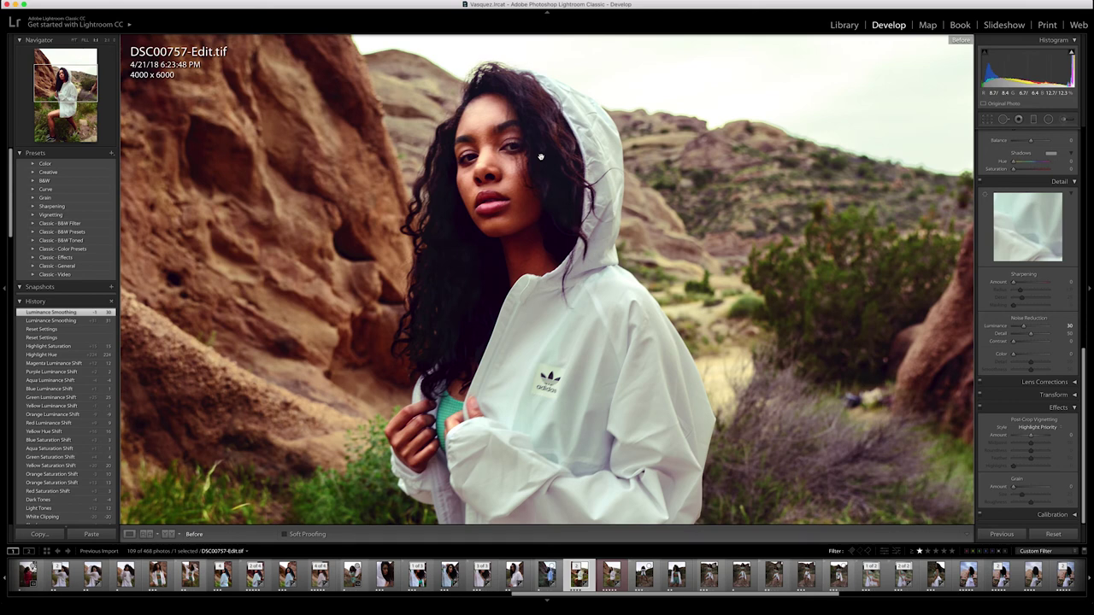
pyautogui.press('\\')
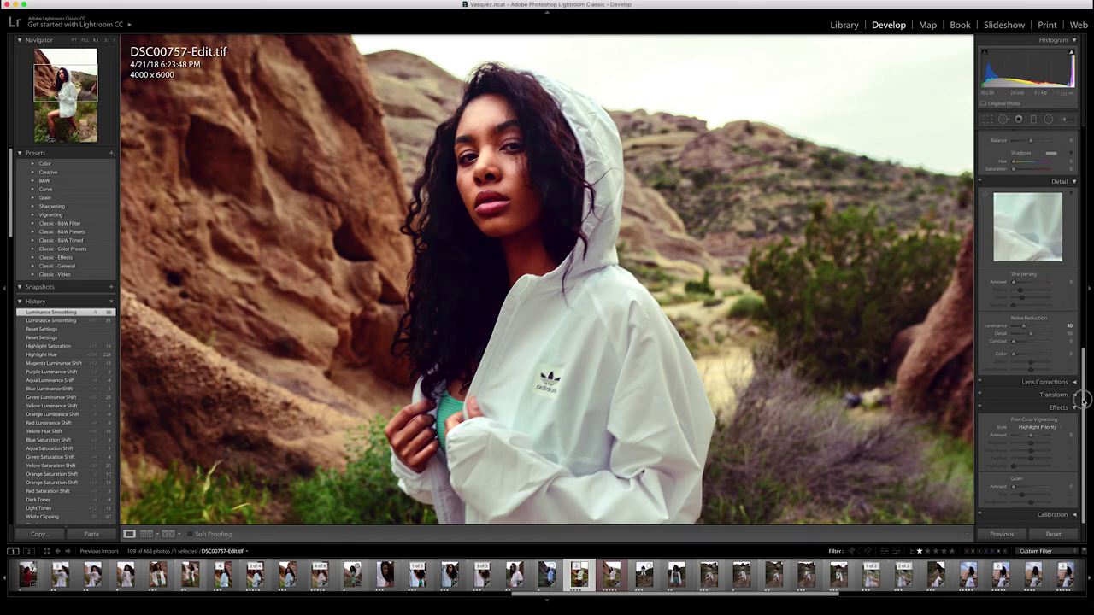
# Add film grain with an Amount of 14, and compare the photo with the effects off and on.
pyautogui.click(1064, 488)
pyautogui.write('7')
pyautogui.press('Return')
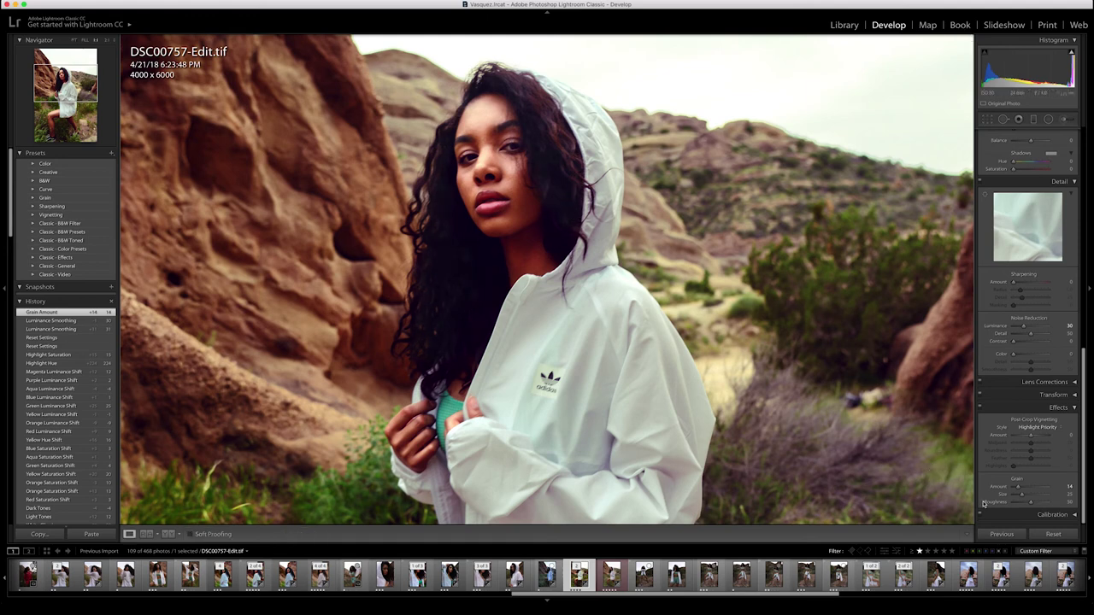
pyautogui.click(980, 408)
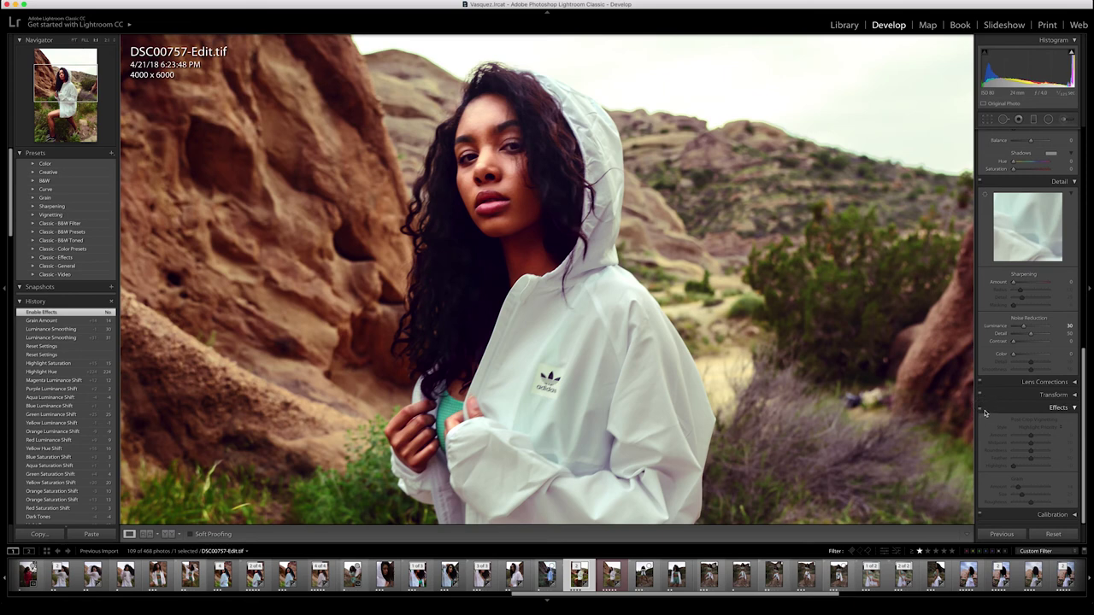
pyautogui.click(980, 409)
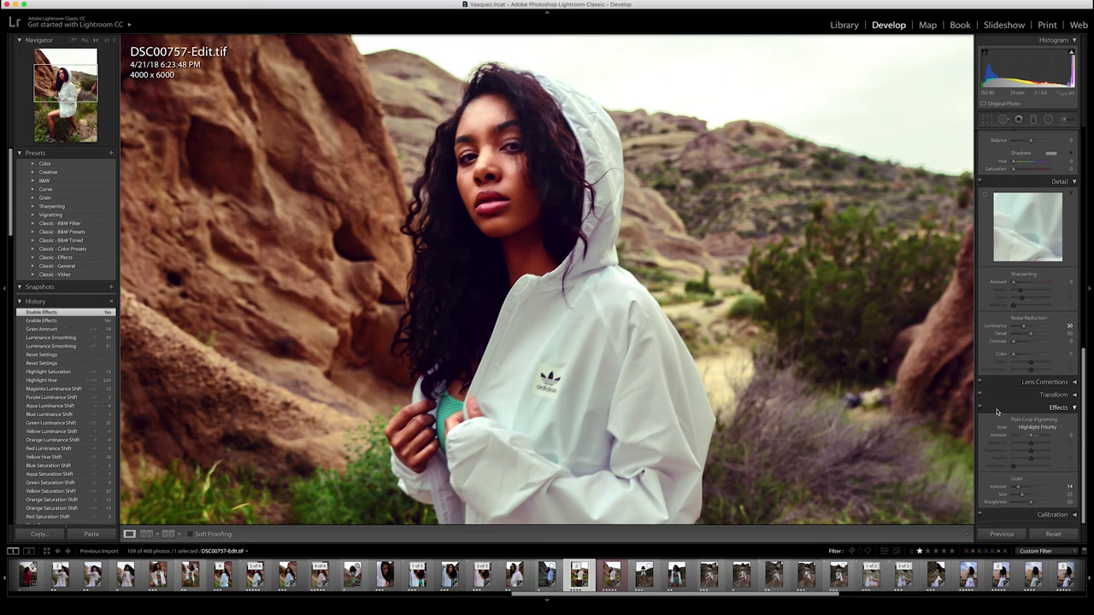
# Set the photo's Clarity to +2.
pyautogui.moveTo(1083, 359); pyautogui.dragTo(1089, 164)
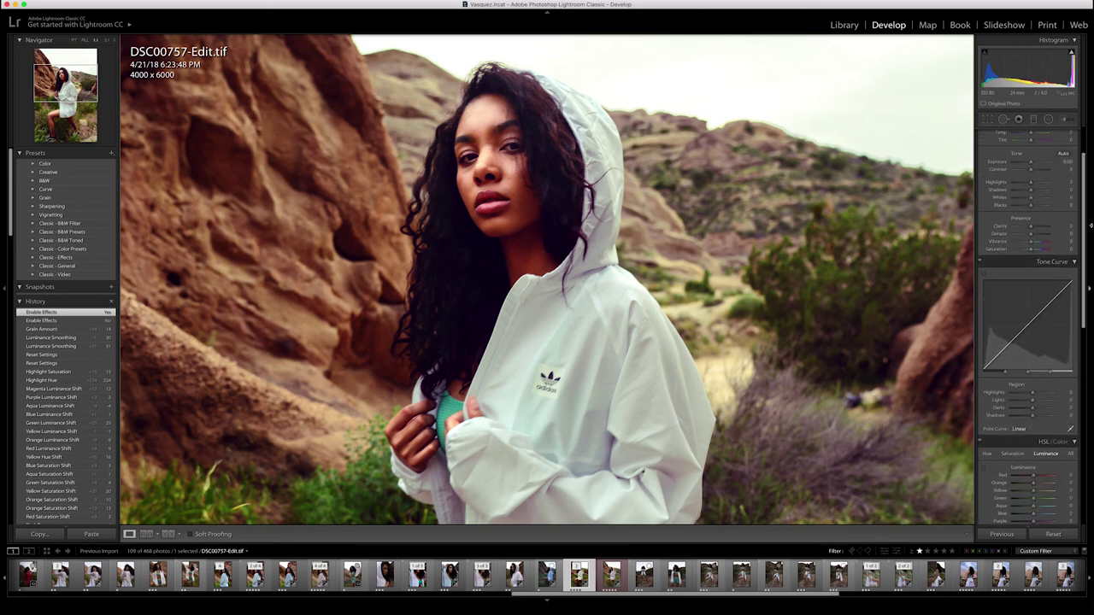
pyautogui.click(1072, 226)
pyautogui.press('Return')
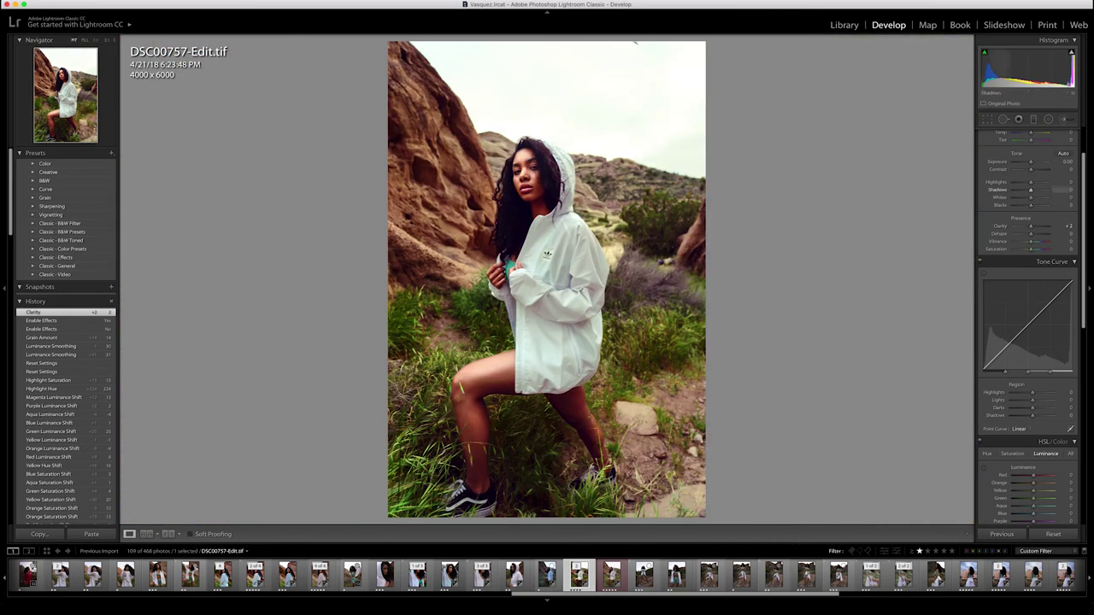
# Cool the white balance to Temp -10 with a slightly positive Tint, and adjust the Highlights, Shadows and Whites.
pyautogui.scroll(2, 1031, 328)
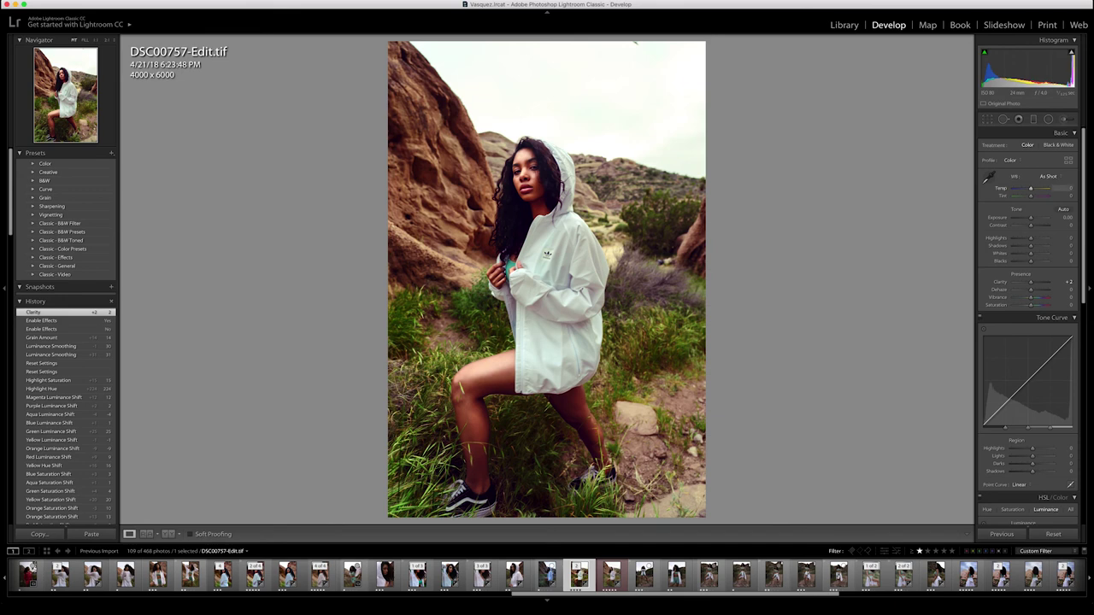
pyautogui.moveTo(1030, 188); pyautogui.dragTo(1028, 188)
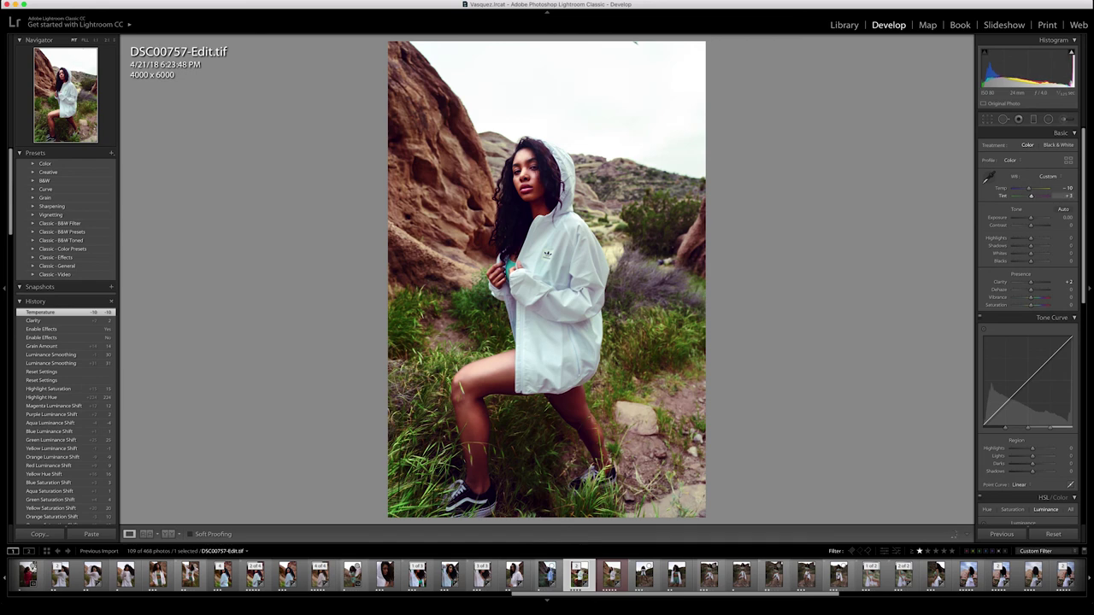
pyautogui.scroll(-3, 1028, 325)
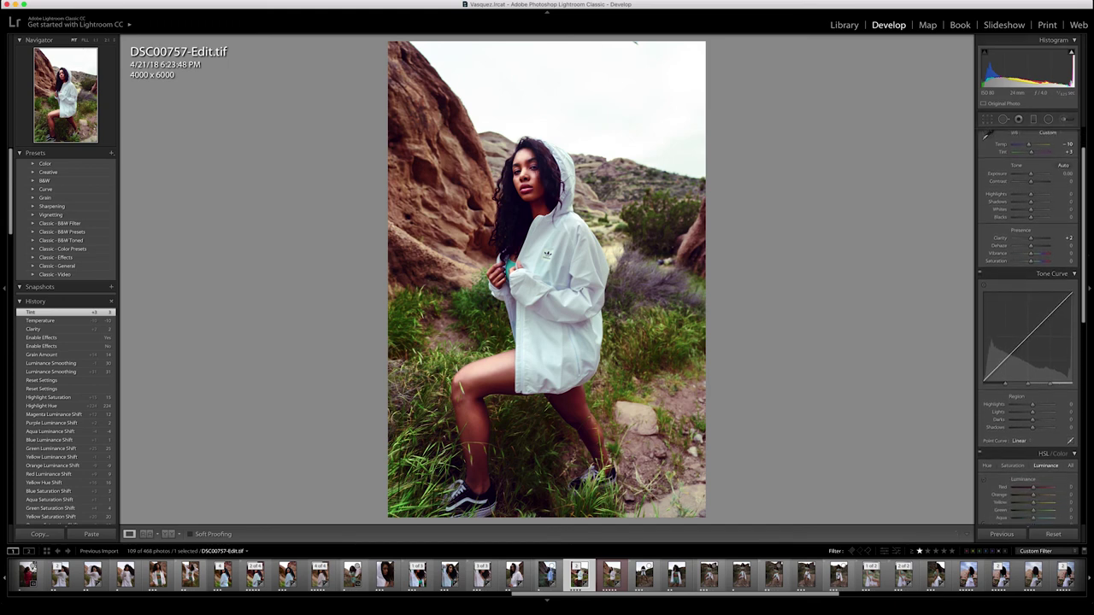
pyautogui.moveTo(1030, 194); pyautogui.dragTo(1033, 210)
# Set the tone curve's Lights to +10 and Darks to -3.
pyautogui.scroll(-8, 1028, 324)
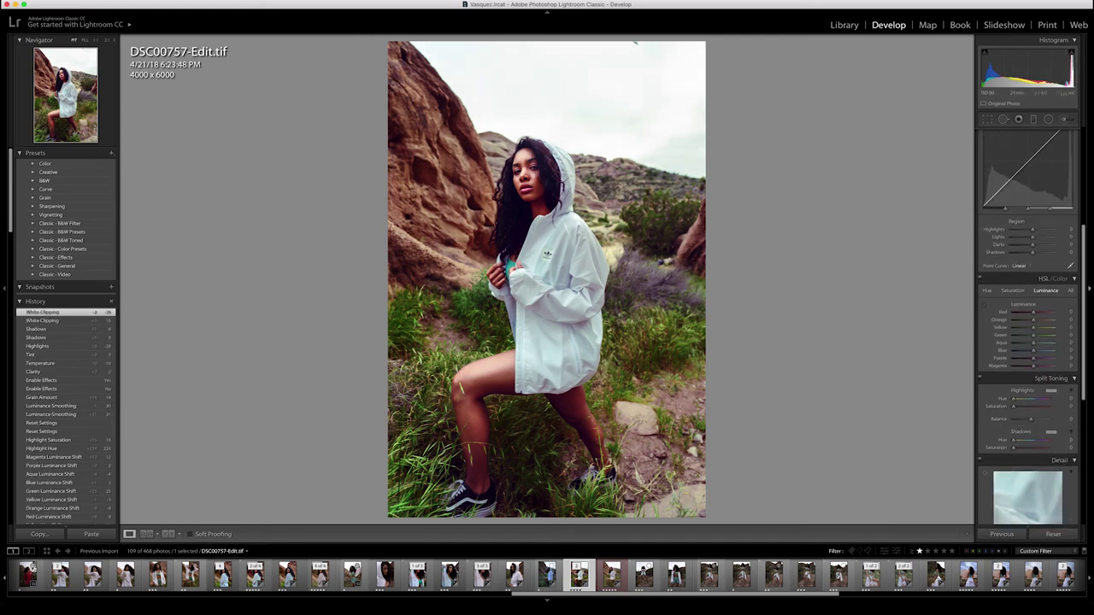
pyautogui.moveTo(1032, 237); pyautogui.dragTo(1034, 282)
pyautogui.scroll(-4, 1028, 324)
# Adjust the HSL saturation of the colours from red through blue, and shift the Yellow hue toward green.
pyautogui.click(1012, 237)
pyautogui.press('.')
pyautogui.click(1066, 275)
pyautogui.click(1065, 290)
pyautogui.moveTo(1034, 282)
pyautogui.mouseDown()
pyautogui.moveTo(1033, 297)
pyautogui.moveTo(1036, 274)
pyautogui.mouseUp()
pyautogui.click(987, 237)
# Set the HSL luminance to Red +10, Orange -11, Yellow -1, Green +22, Aqua -3 and Blue +1.
pyautogui.click(1045, 237)
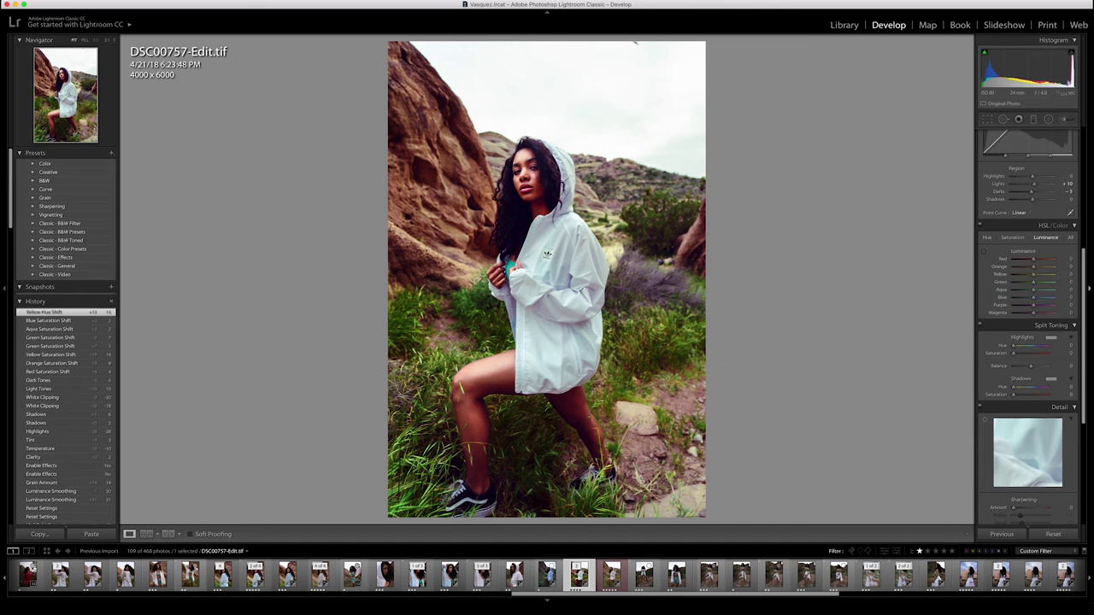
pyautogui.press('=')
pyautogui.press('.')
pyautogui.press('-')
pyautogui.press('-')
pyautogui.press('.')
pyautogui.press('-')
pyautogui.press('.')
pyautogui.press('=')
pyautogui.press('=')
pyautogui.press('.')
pyautogui.press('-')
pyautogui.press('-')
pyautogui.press('-')
pyautogui.press('.')
pyautogui.moveTo(1032, 290); pyautogui.dragTo(1032, 290)
pyautogui.moveTo(1032, 290); pyautogui.dragTo(1033, 290)
pyautogui.moveTo(1033, 305); pyautogui.dragTo(1034, 282)
# Tint the highlights a low-saturation blue with Split Toning, and switch the Split Toning off for comparison.
pyautogui.scroll(-5, 1033, 305)
pyautogui.moveTo(1034, 282); pyautogui.dragTo(1013, 282)
pyautogui.moveTo(1013, 282)
pyautogui.mouseDown()
pyautogui.moveTo(1035, 282)
pyautogui.moveTo(1018, 290)
pyautogui.mouseUp()
pyautogui.click(980, 263)
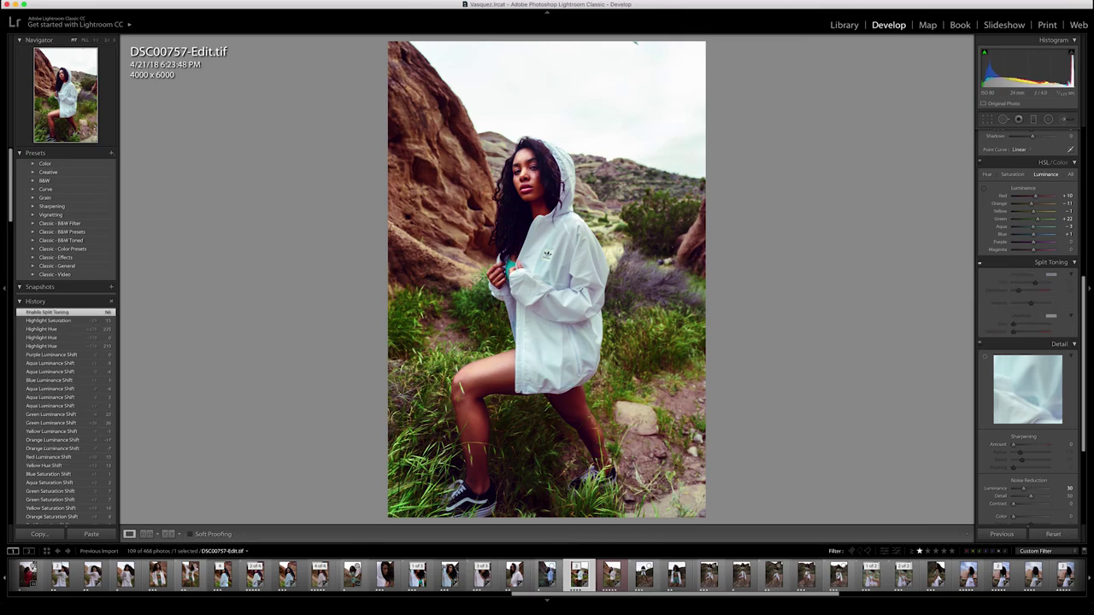